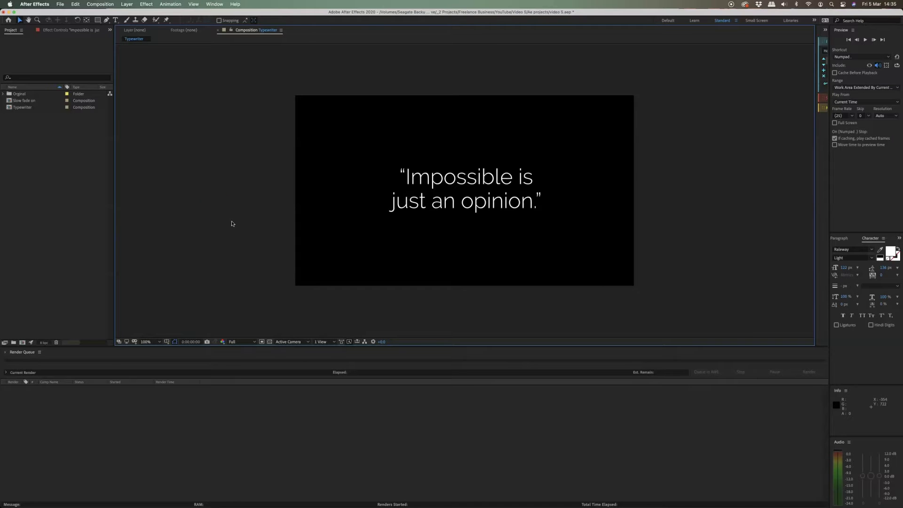
- Open the Typewriter comp and select its 'Impossible is just an opinion.' text layer
double_click(28, 109)
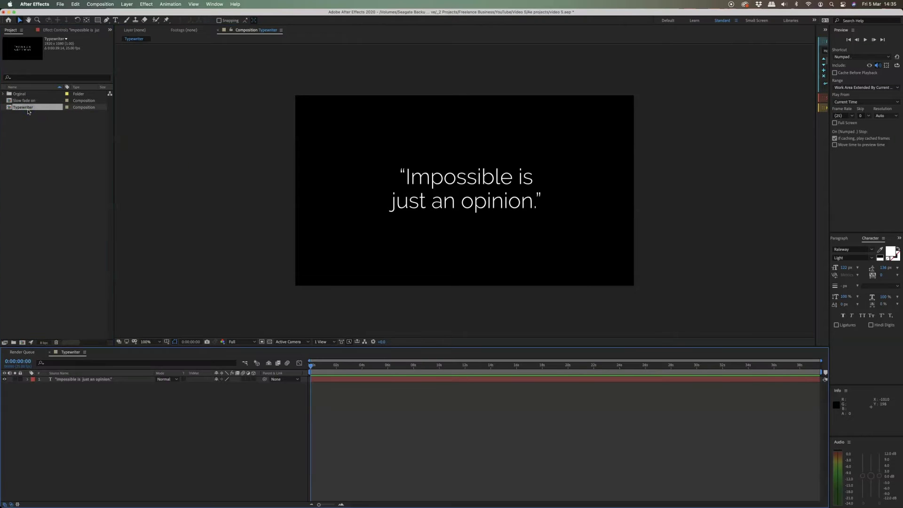
left_click(87, 381)
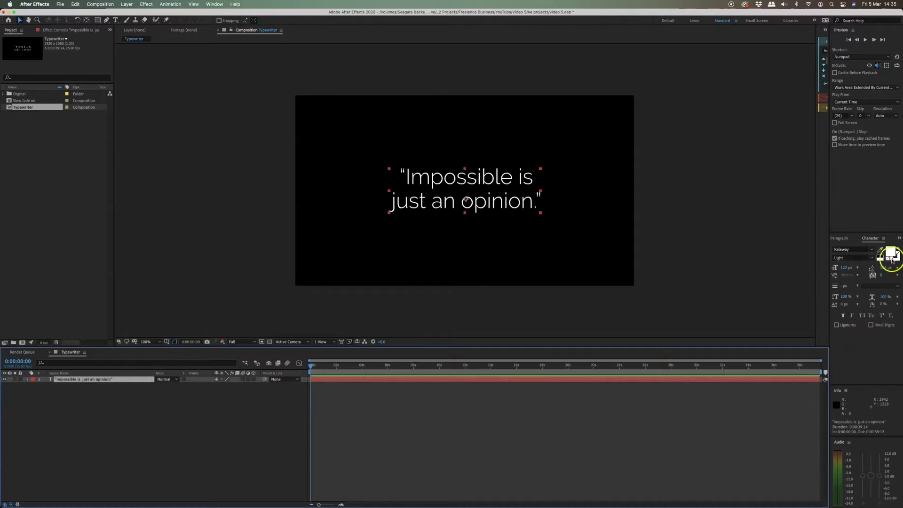
- Search Effects & Presets for 'Type' and apply the Typewriter preset to the quote layer
left_click(899, 238)
left_click(875, 249)
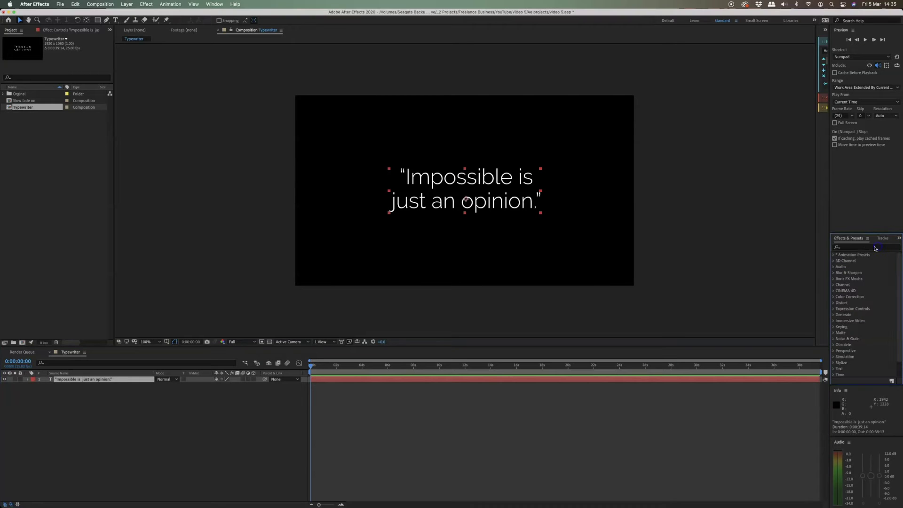
left_click(855, 248)
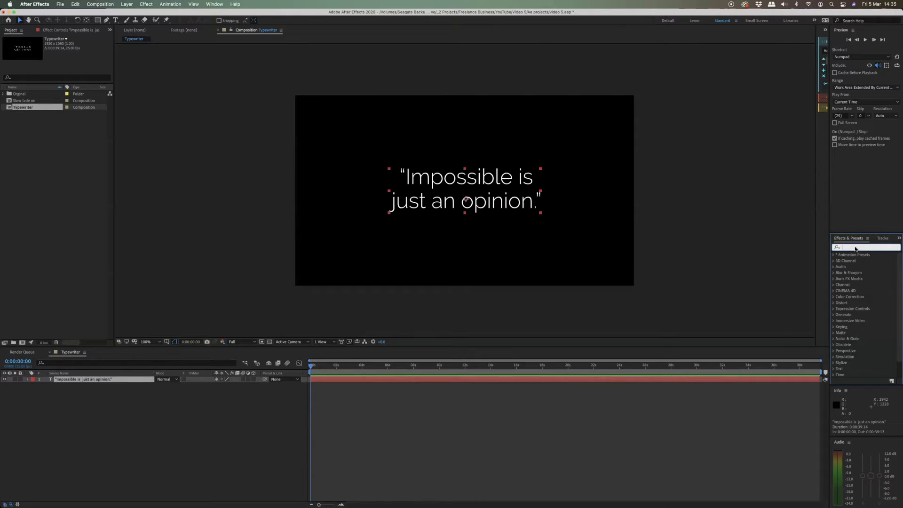
type("Type")
left_click_drag(866, 285, 549, 381)
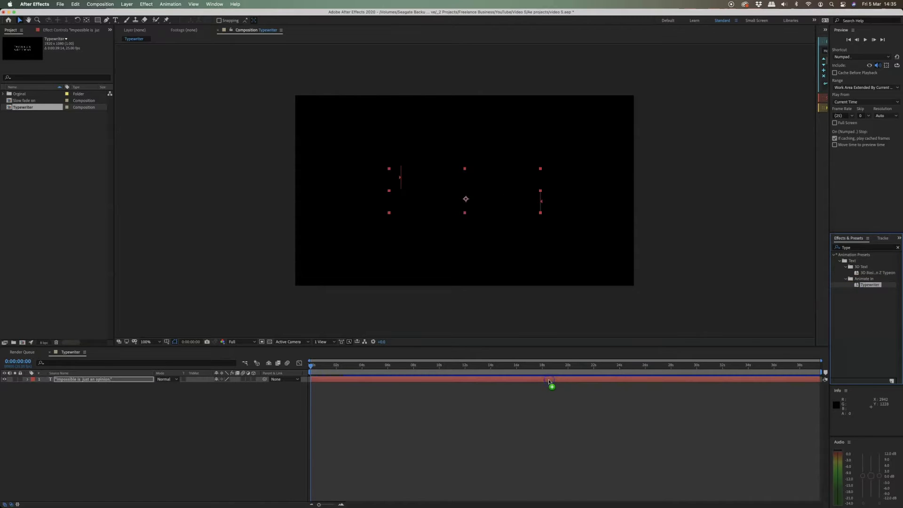
- Expand Text > Animator 1 > Range Selector 1 and preview the Typewriter reveal
left_click(28, 379)
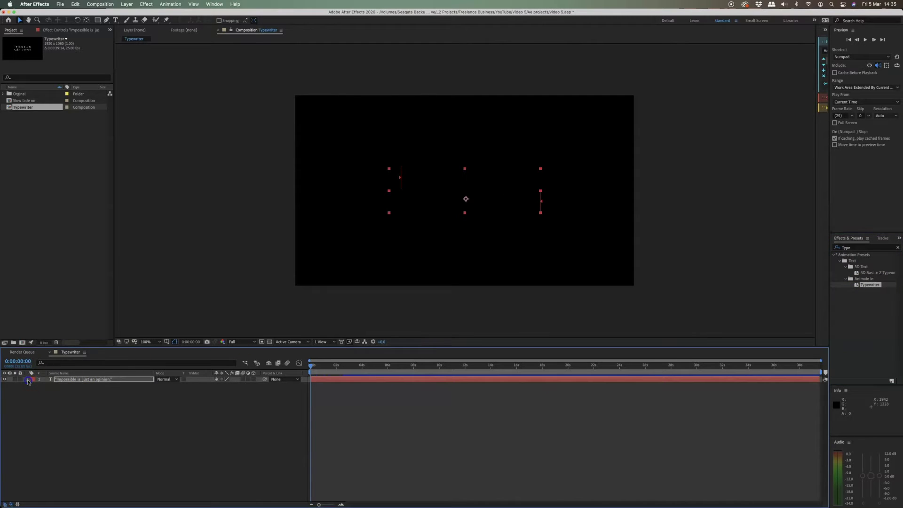
left_click(40, 410)
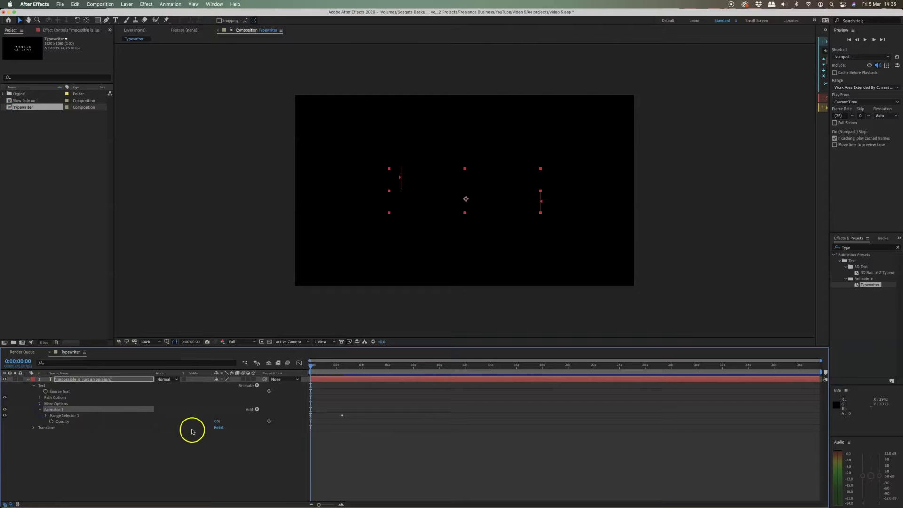
left_click(47, 415)
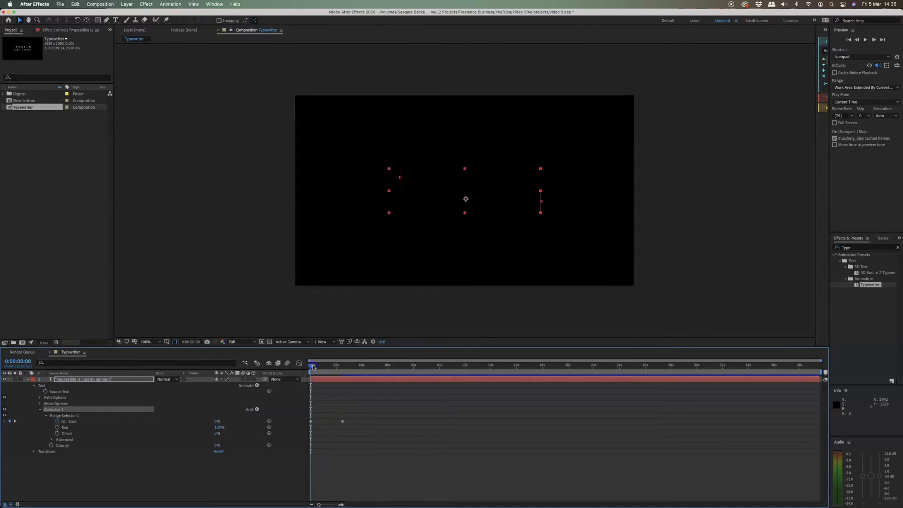
left_click_drag(313, 367, 309, 368)
key("space")
left_click(351, 434)
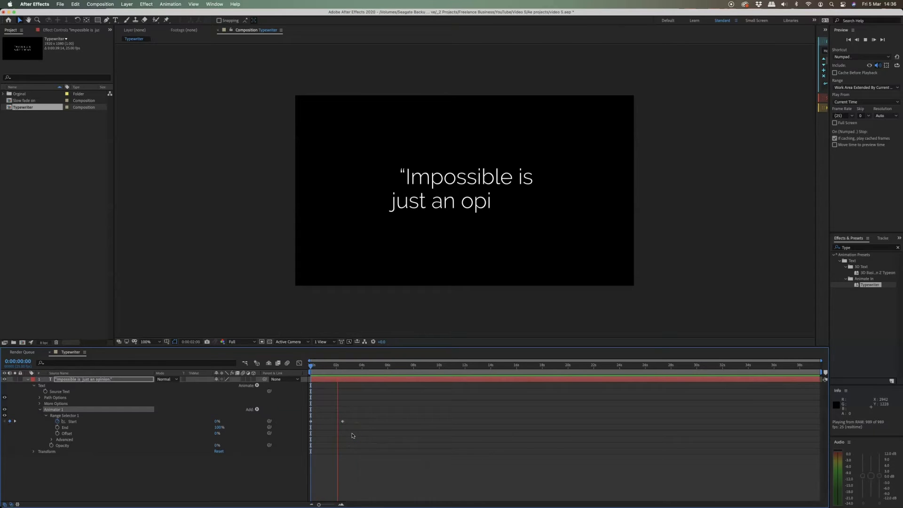
- Move the final Start keyframe later to about 3 seconds and check the full quote
left_click(343, 405)
mouse_move(342, 421)
left_mouse_down()
mouse_move(328, 424)
mouse_move(417, 426)
mouse_move(358, 427)
left_mouse_up()
left_click_drag(351, 365, 359, 365)
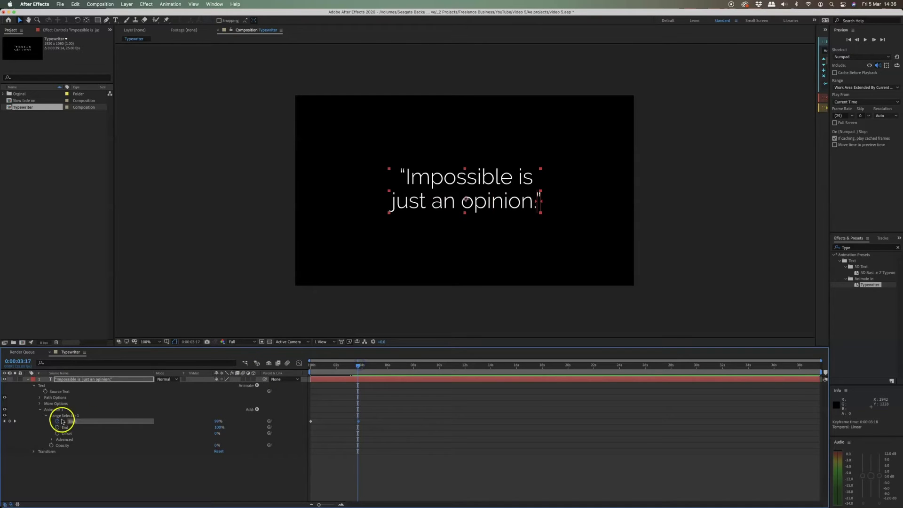
left_click(51, 440)
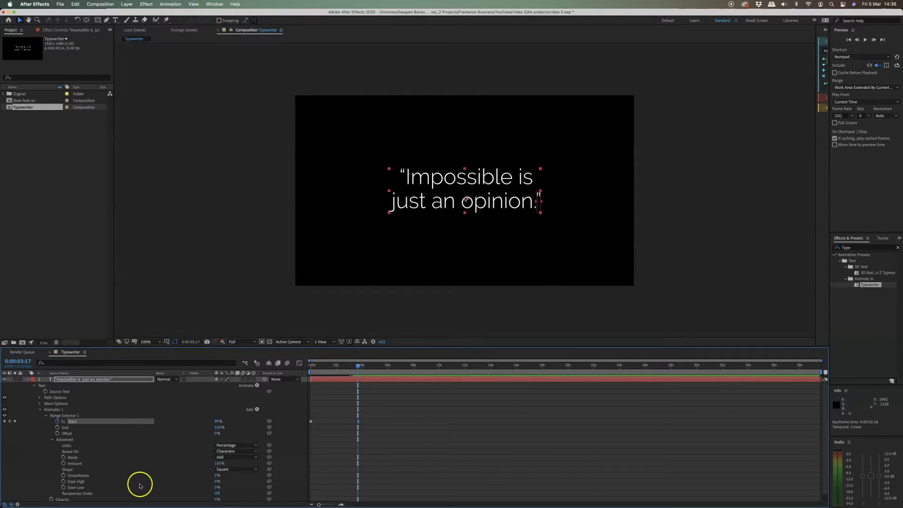
left_click(255, 452)
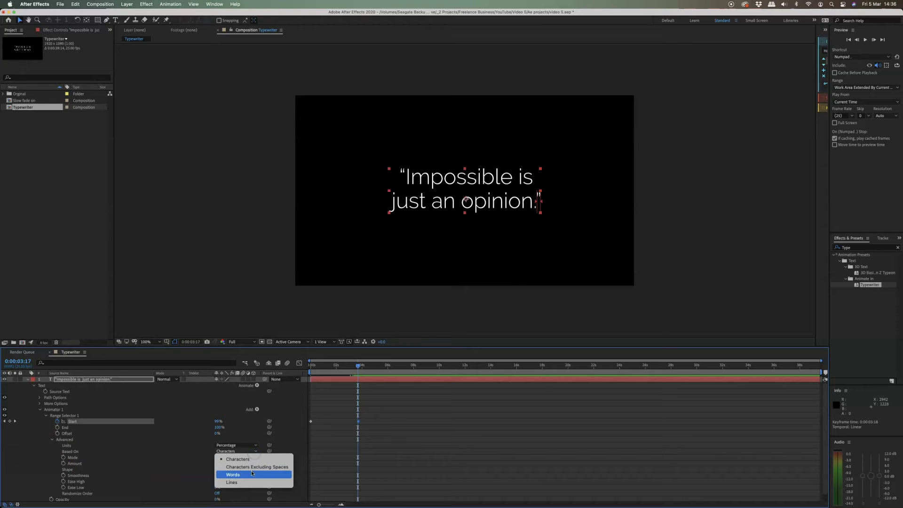
left_click(251, 470)
left_click(313, 366)
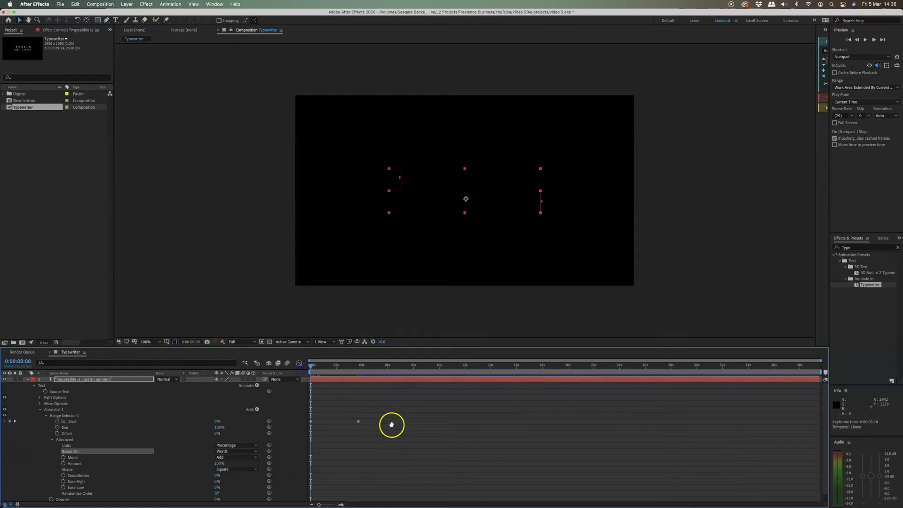
key("space")
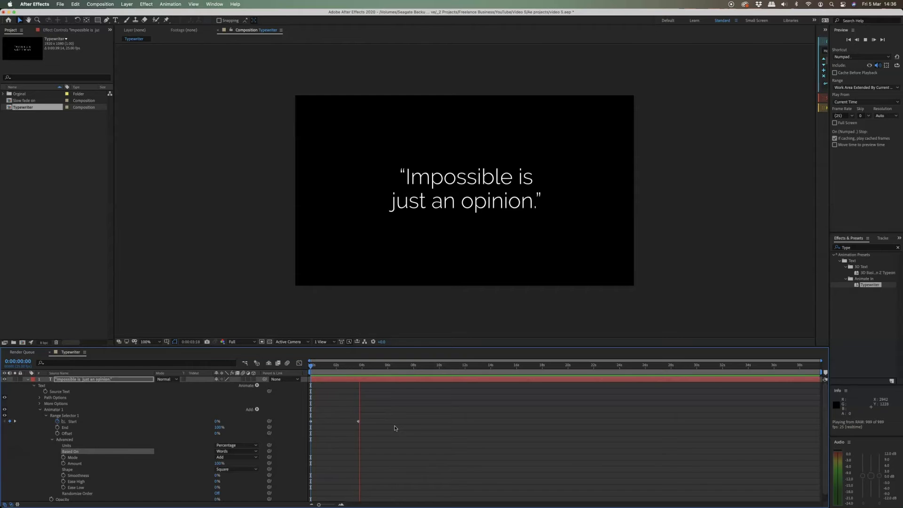
left_click(347, 369)
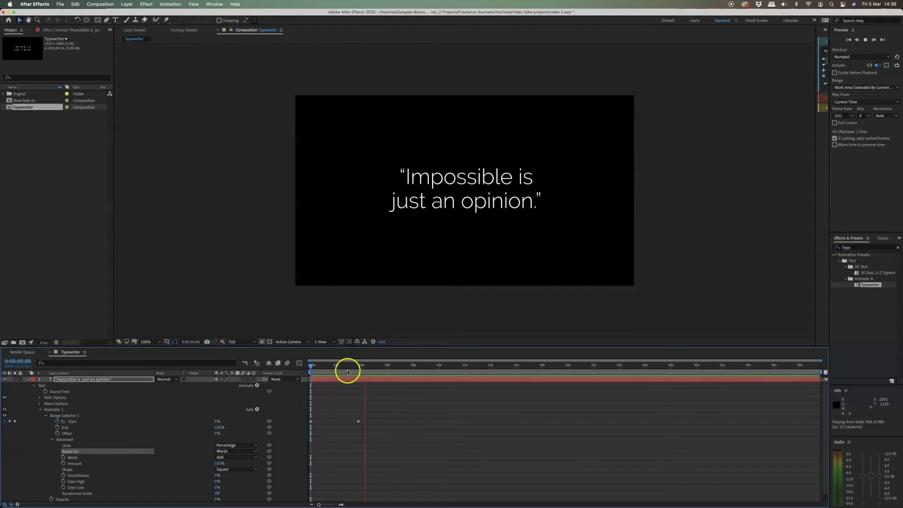
left_click(228, 452)
left_click(231, 483)
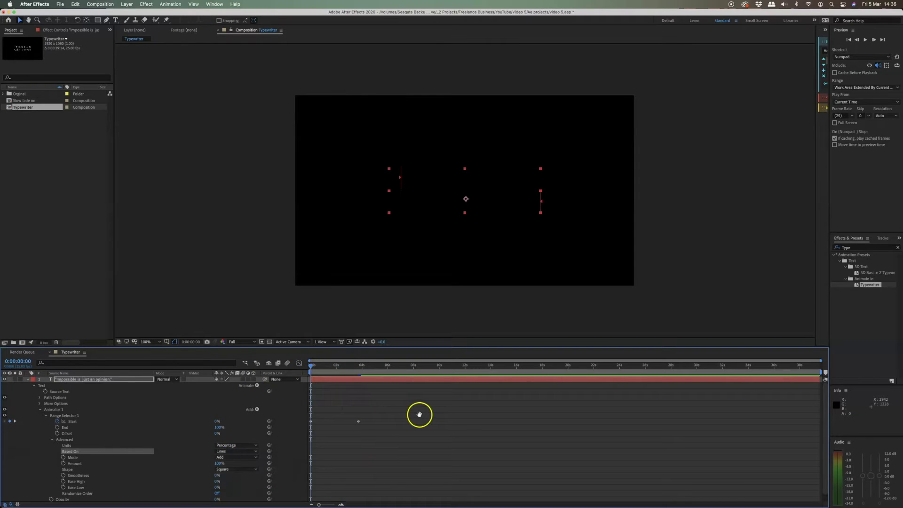
key("space")
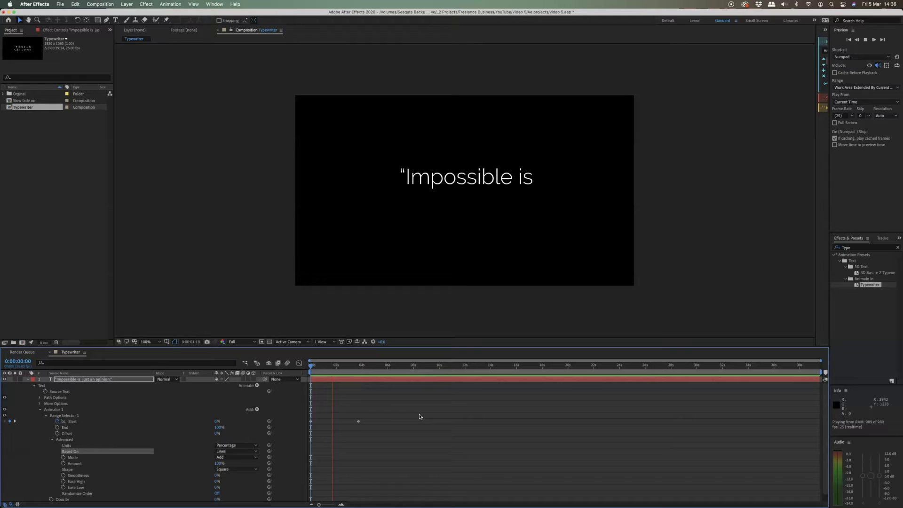
left_click(385, 389)
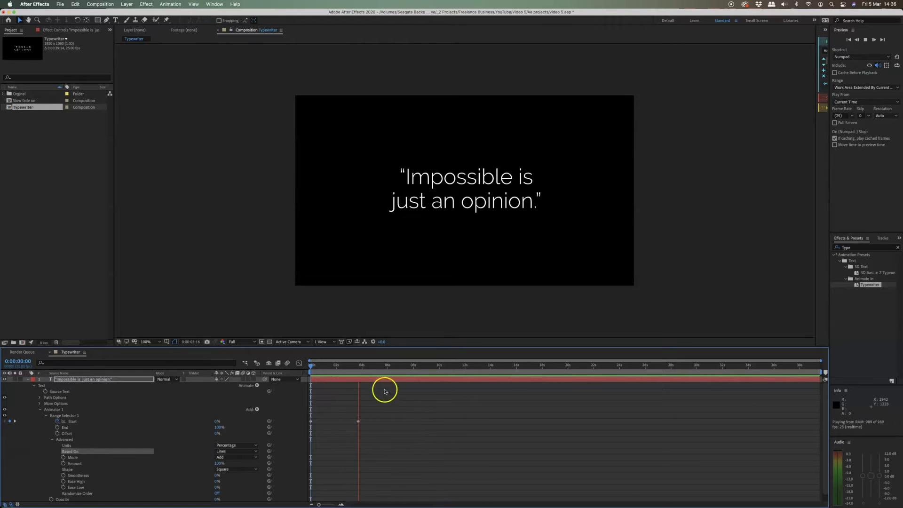
left_click(360, 365)
left_click_drag(352, 368, 303, 369)
left_click(234, 450)
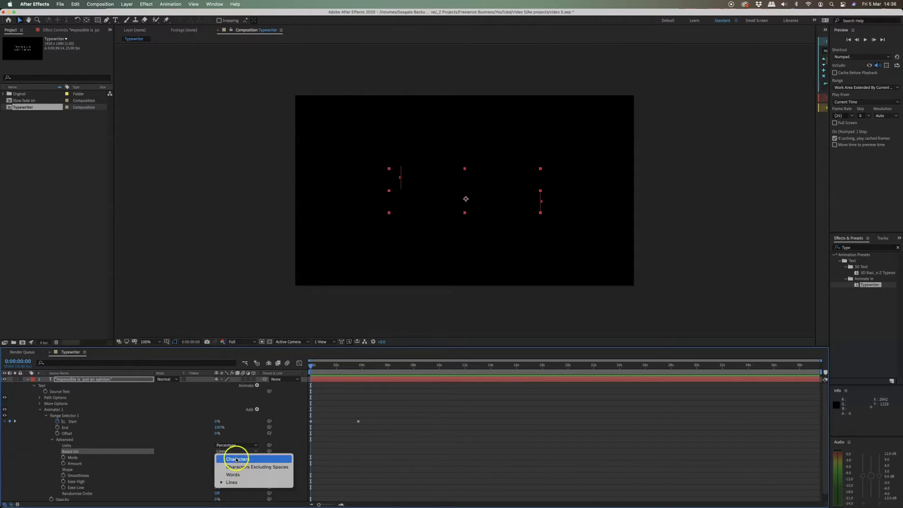
left_click(233, 459)
left_click(408, 407)
key("space")
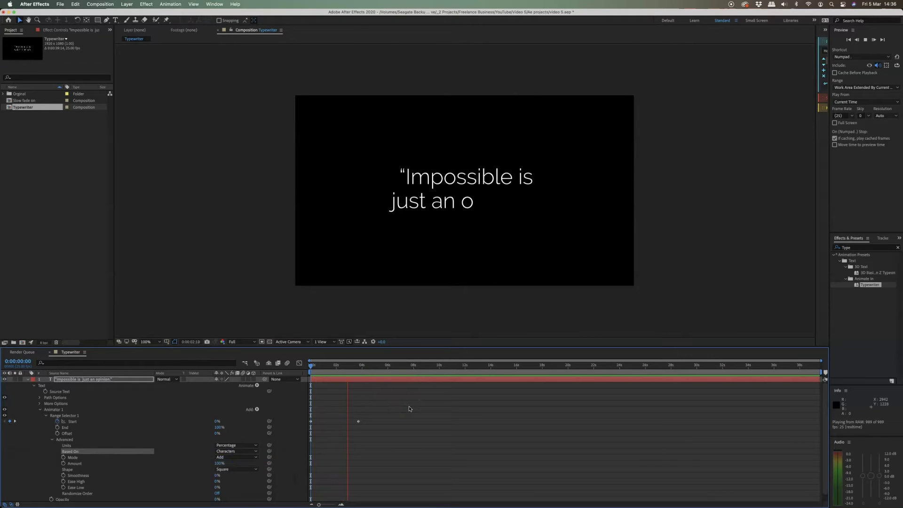
left_click(391, 403)
left_click(28, 380)
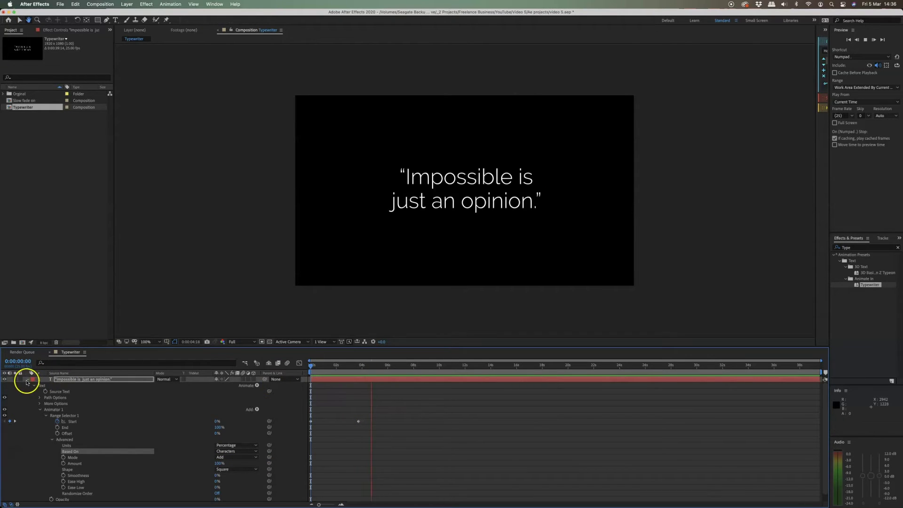
- Open the Slow fade on composition and select its quote text layer
left_click(60, 417)
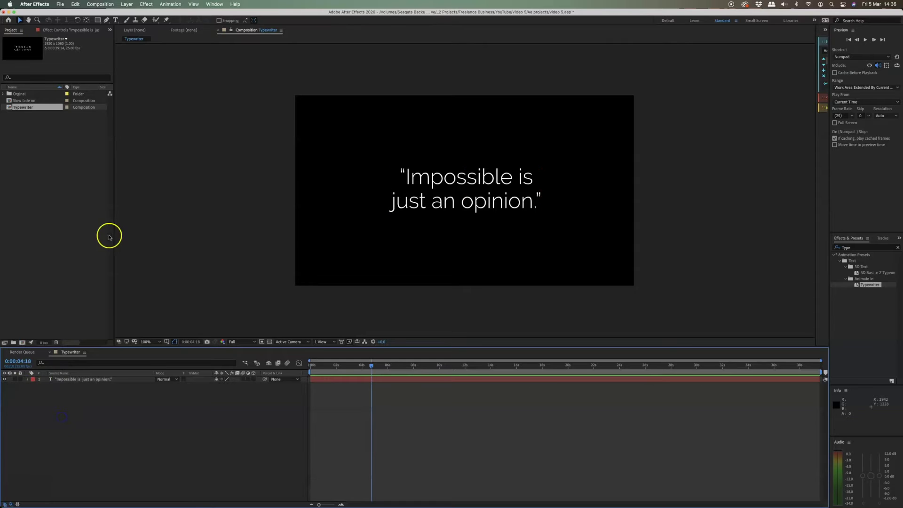
double_click(21, 100)
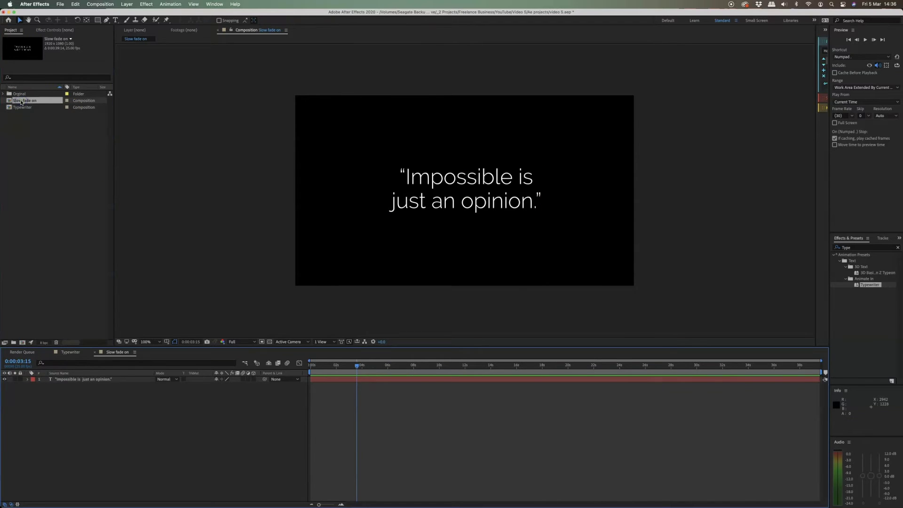
left_click(113, 380)
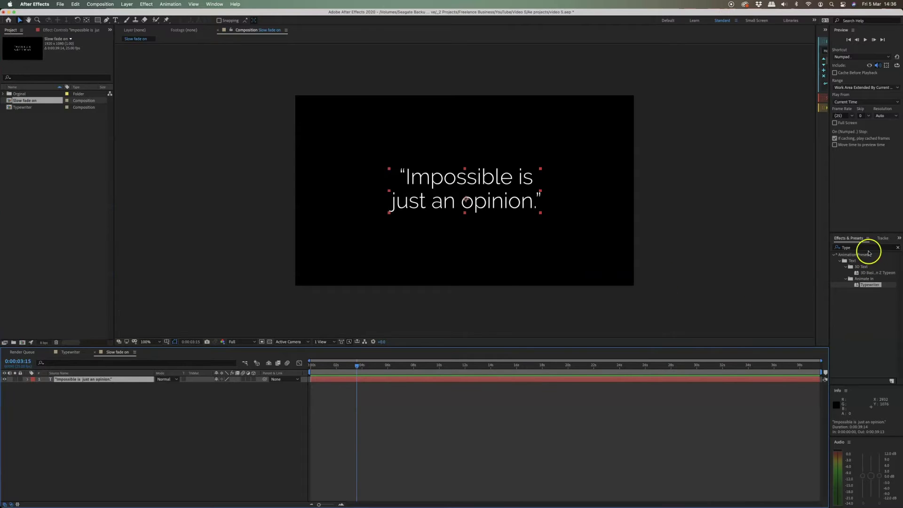
- Search 'slow' and apply the Slow Fade On preset to the quote layer
left_click(849, 247)
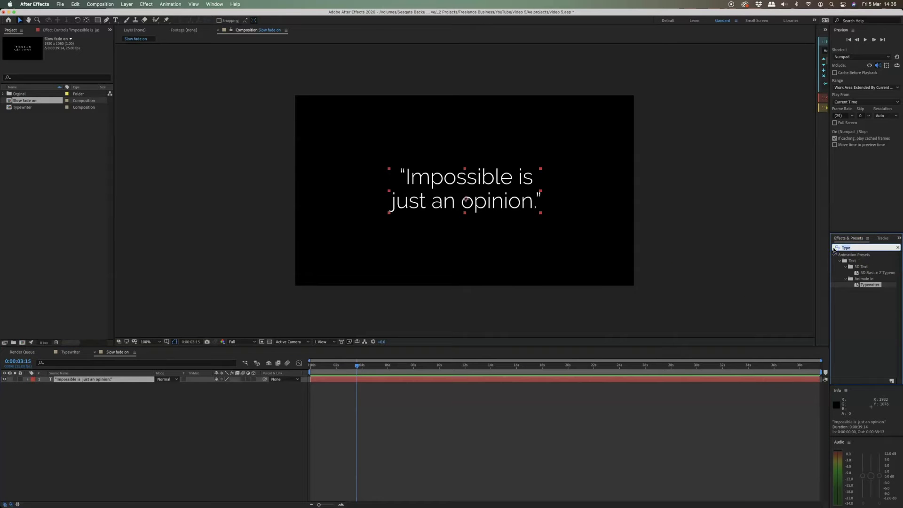
type("slow fade")
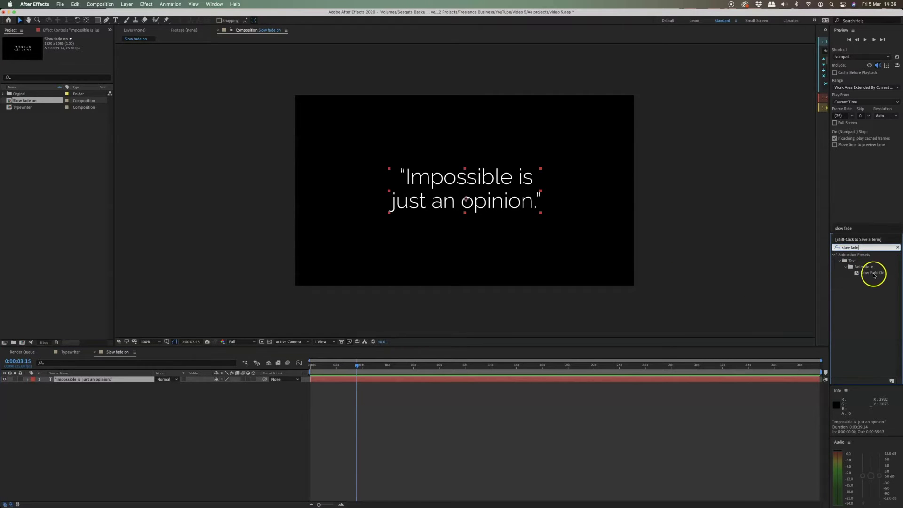
left_click_drag(873, 273, 494, 380)
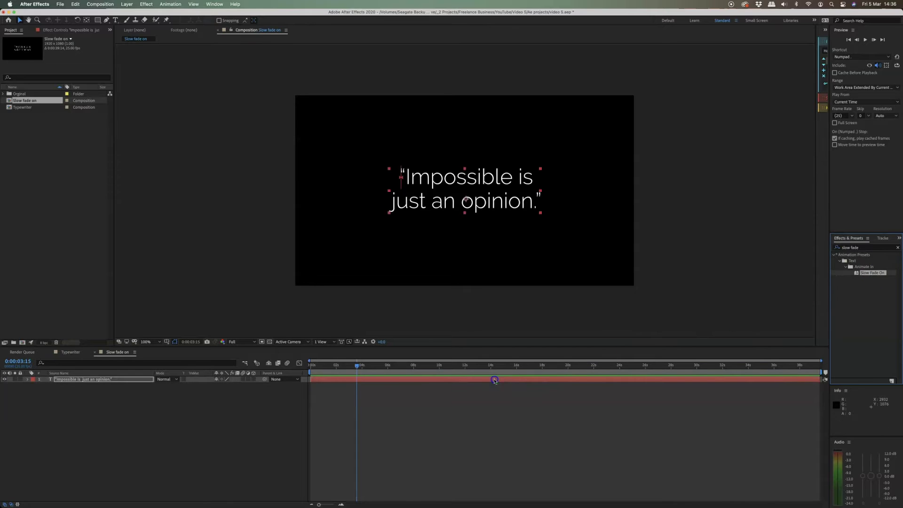
- Expand the quote layer's Text > Animator 1 properties and preview the Slow Fade On
left_click(28, 380)
left_click(33, 387)
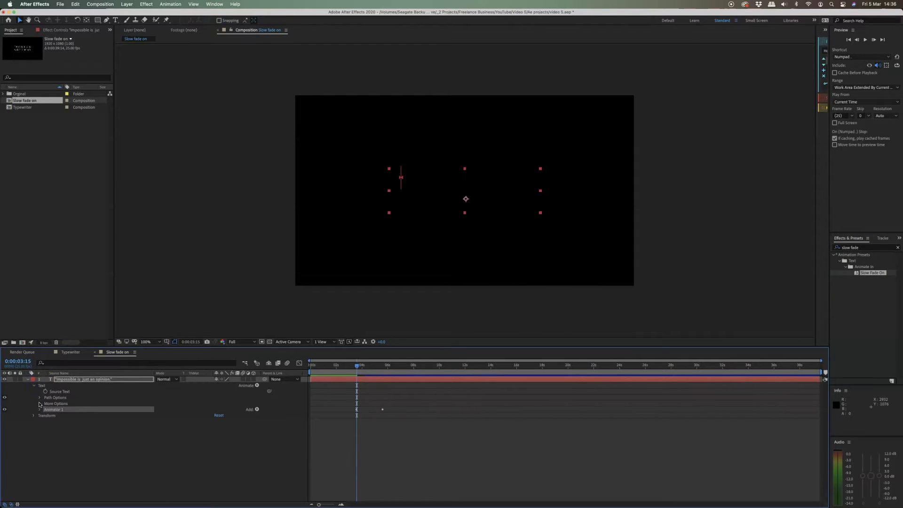
left_click(39, 410)
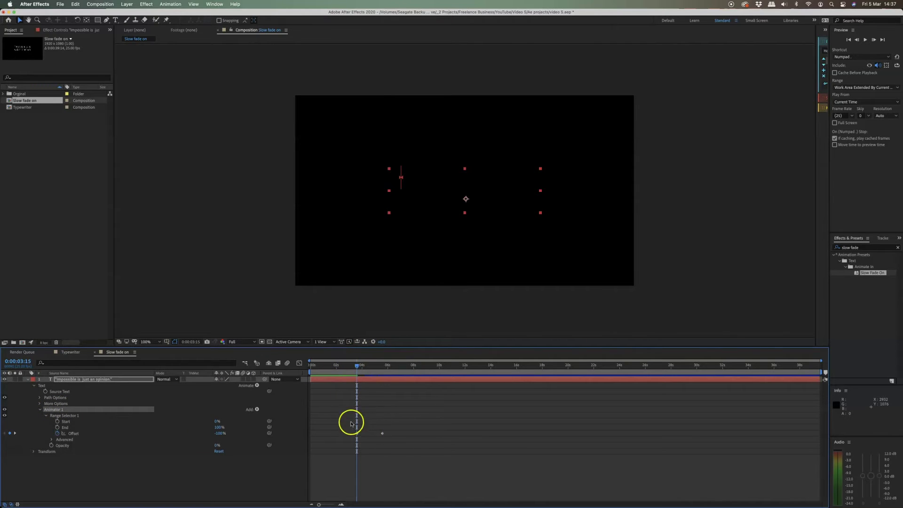
key("space")
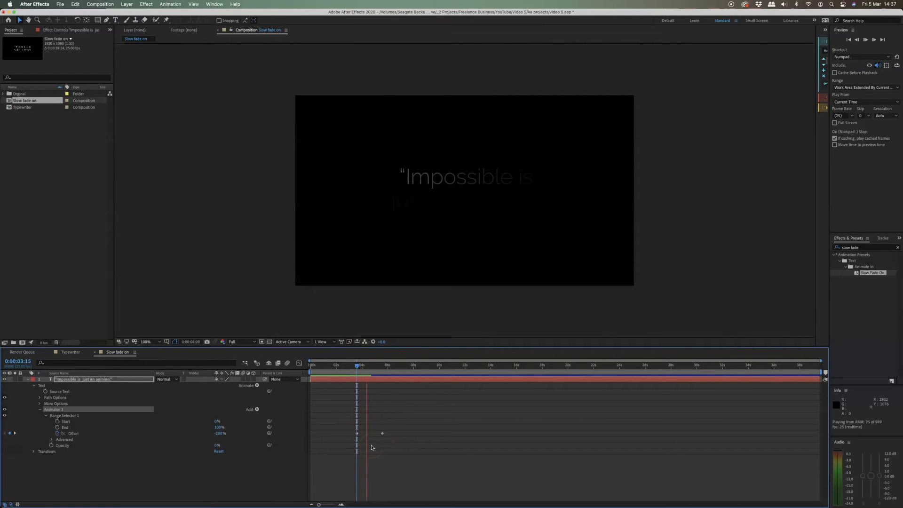
left_click(369, 431)
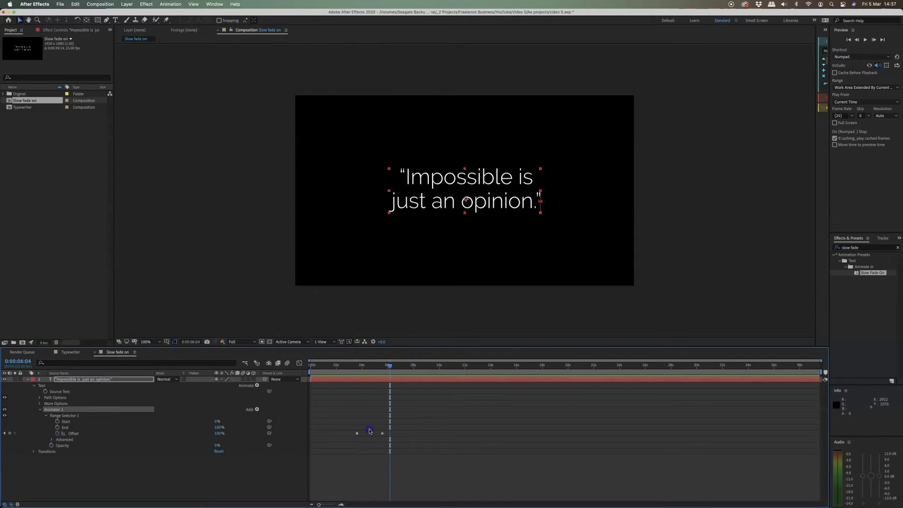
- Shift the last Offset keyframe earlier to about 0:00:02:01 and preview the faster fade
mouse_move(346, 427)
left_mouse_down()
mouse_move(399, 436)
mouse_move(336, 437)
left_mouse_up()
left_click_drag(322, 367, 300, 371)
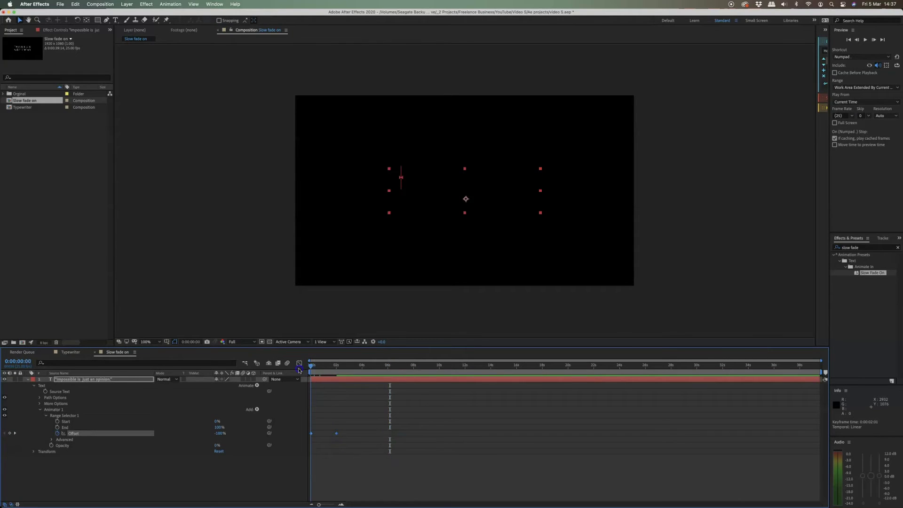
left_click(359, 454)
key("space")
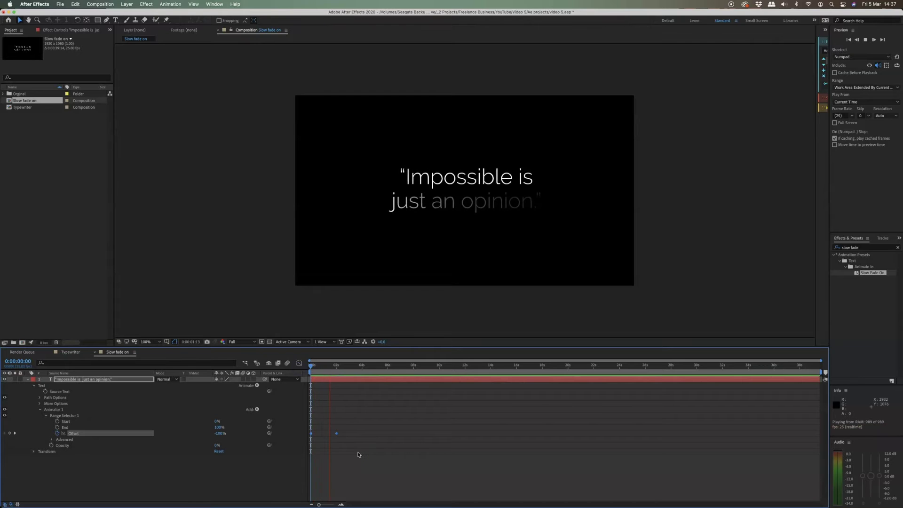
- Set Range Selector 1's Advanced Based On option to Words
key("space")
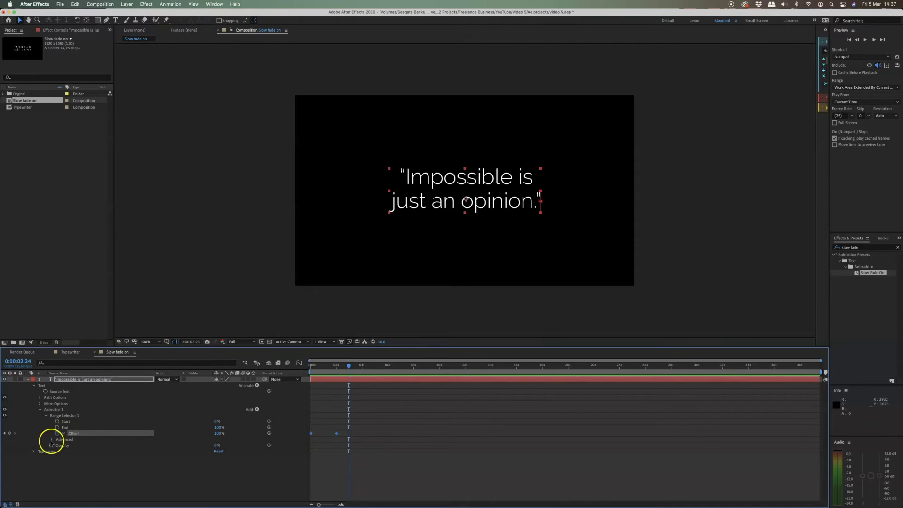
left_click(51, 439)
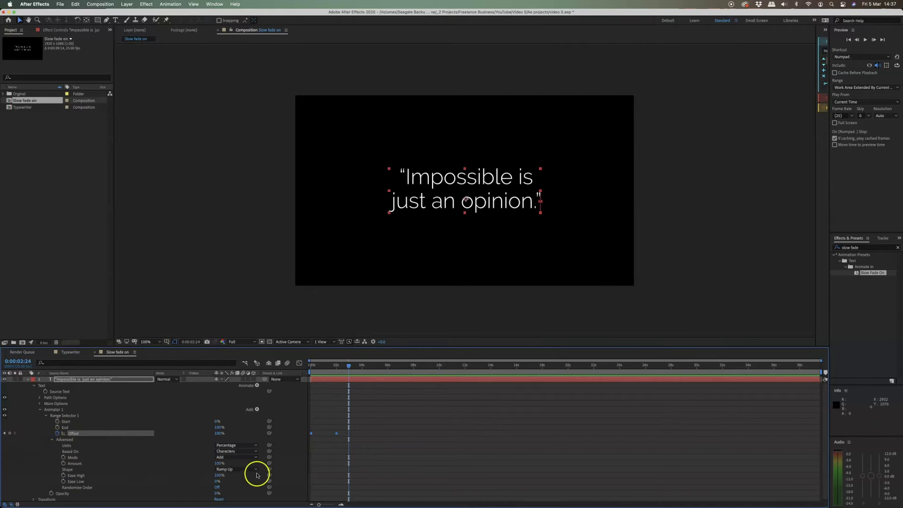
left_click(248, 451)
left_click(249, 475)
- Preview the word-by-word fade from the start, then collapse the layer and deselect the comp
left_click(311, 365)
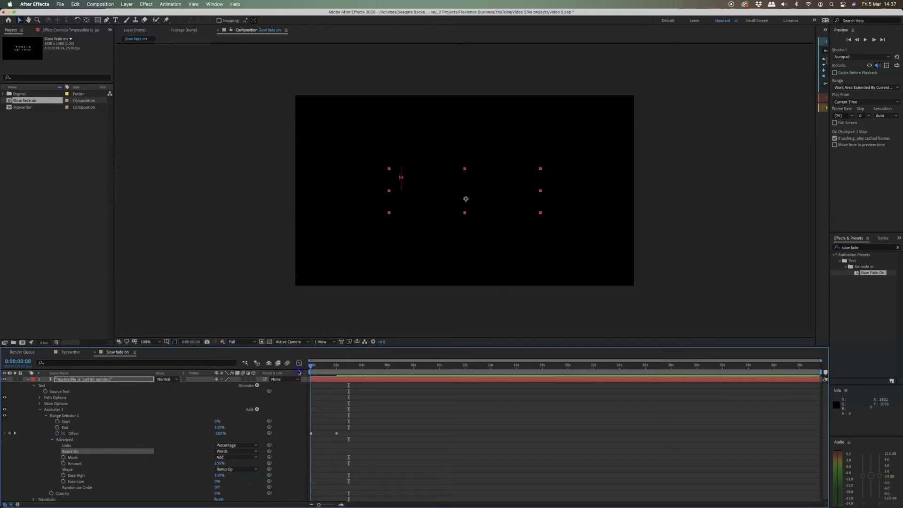
key("space")
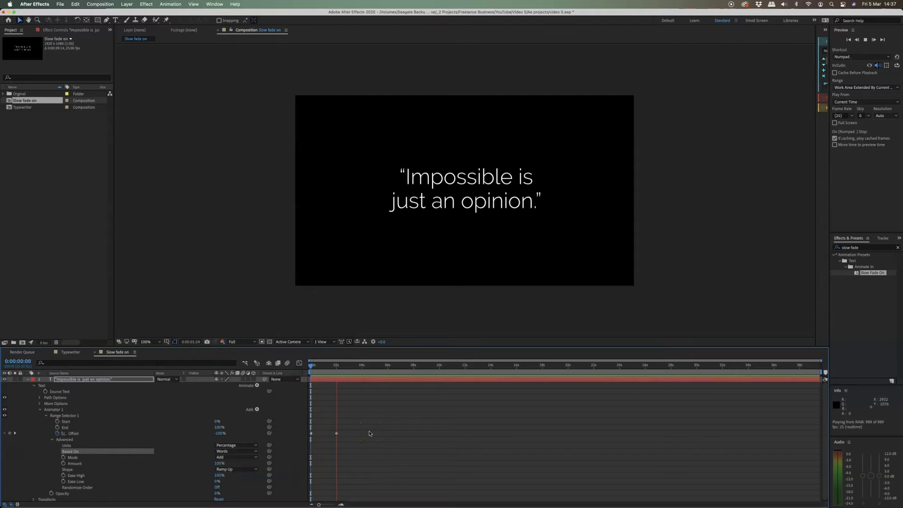
left_click(369, 433)
left_click(28, 380)
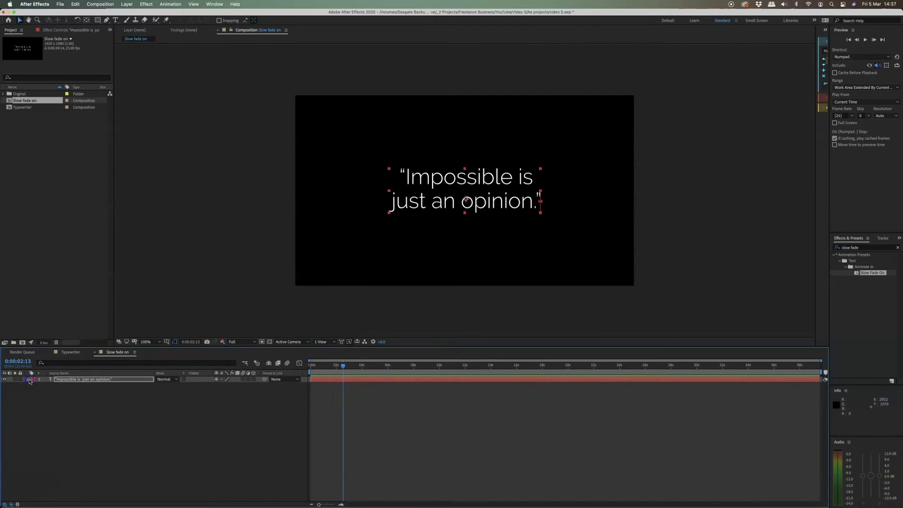
left_click(52, 333)
left_click(140, 73)
- Import Text to stroke on.ai as a Composition with Document Size footage dimensions
left_click(60, 4)
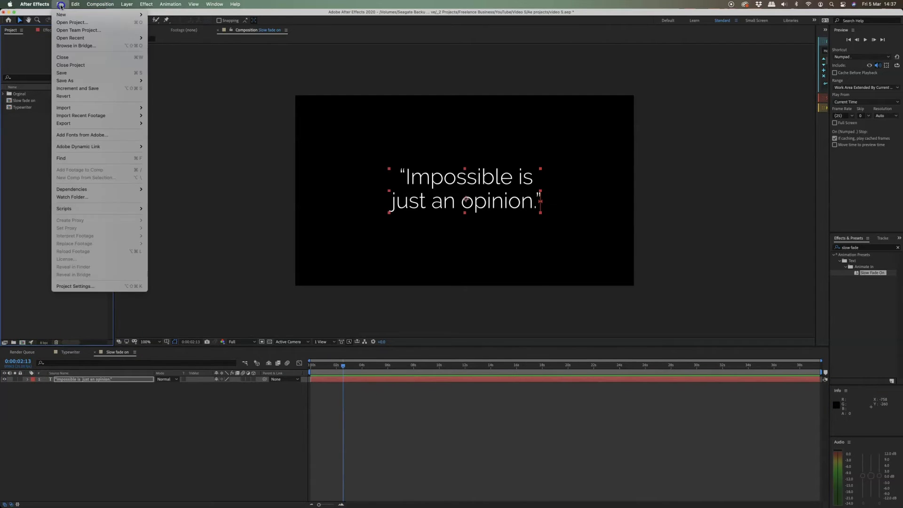
mouse_move(94, 108)
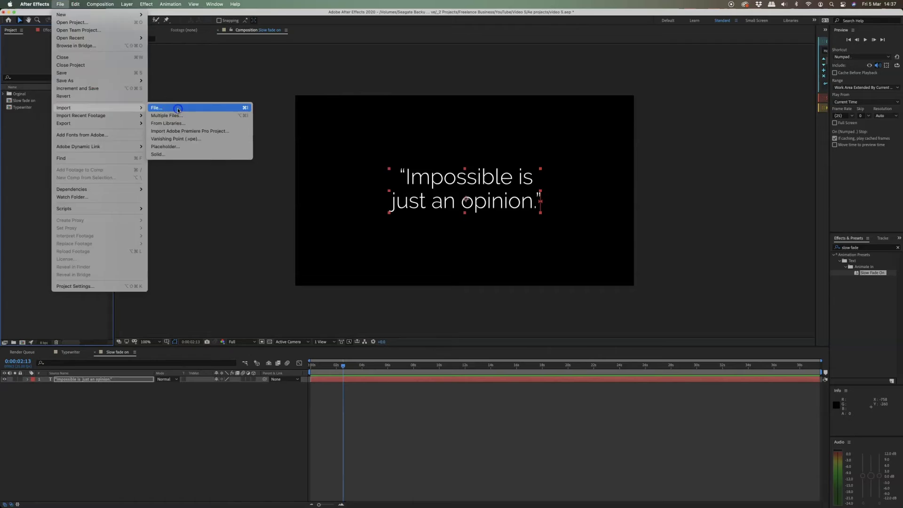
left_click(178, 110)
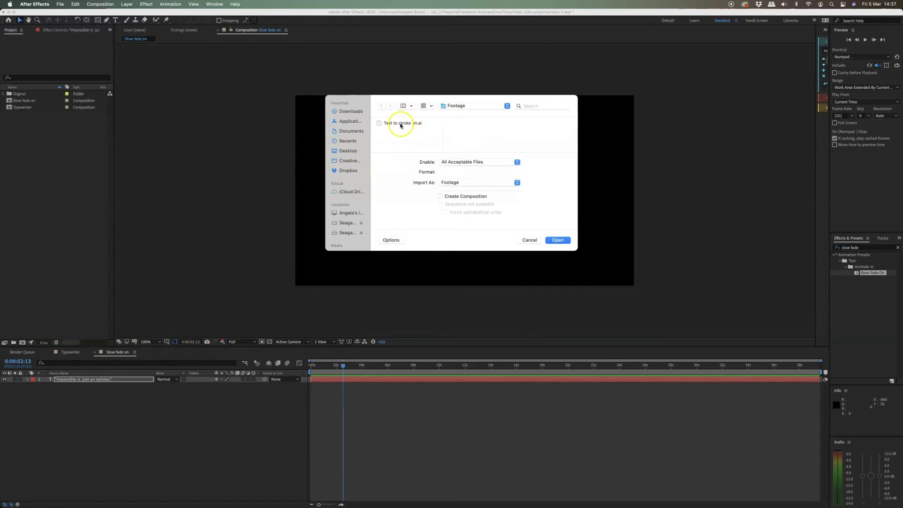
left_click(400, 124)
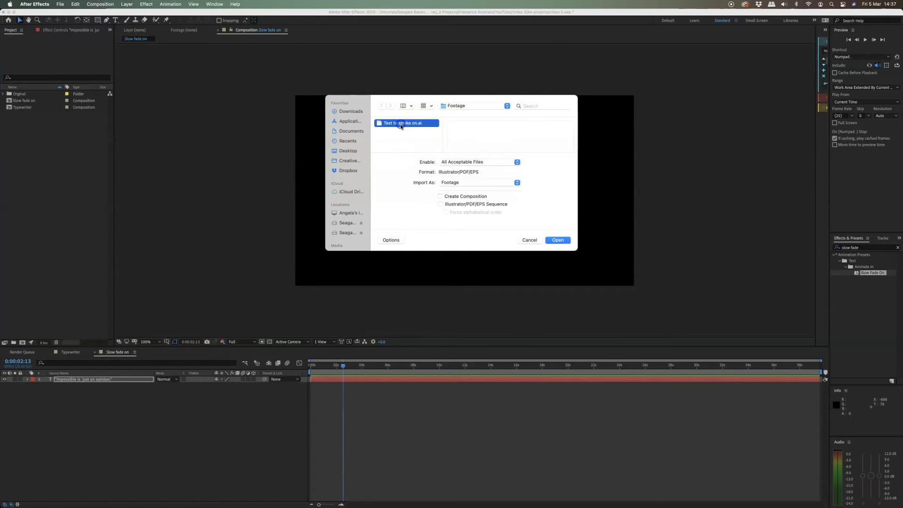
left_click(556, 241)
left_click(491, 129)
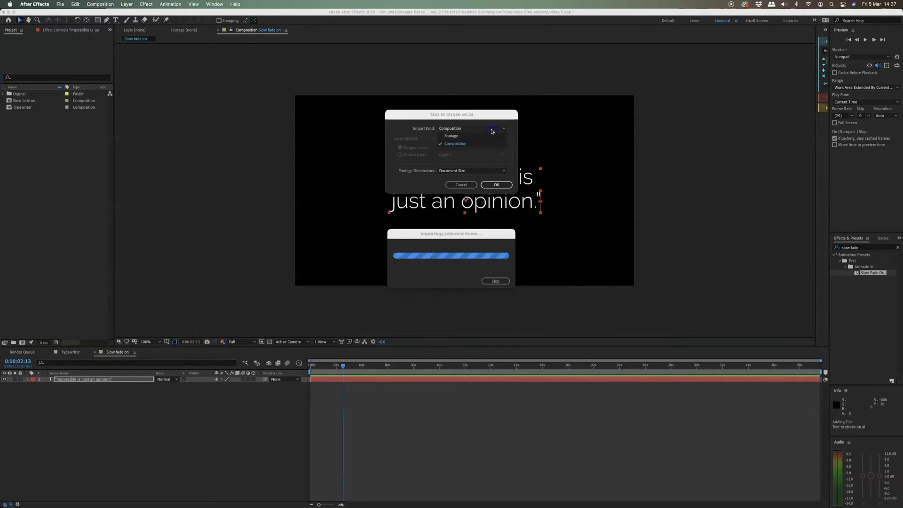
left_click(477, 144)
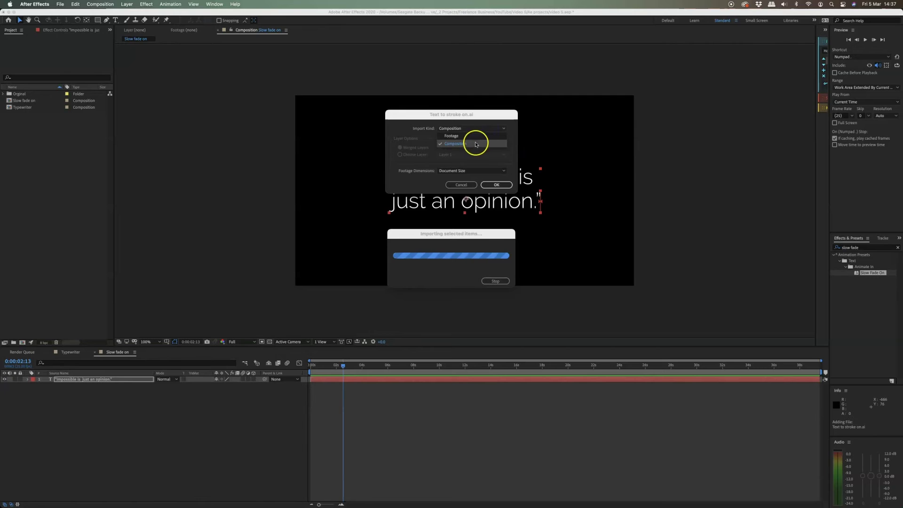
left_click(462, 170)
left_click(494, 187)
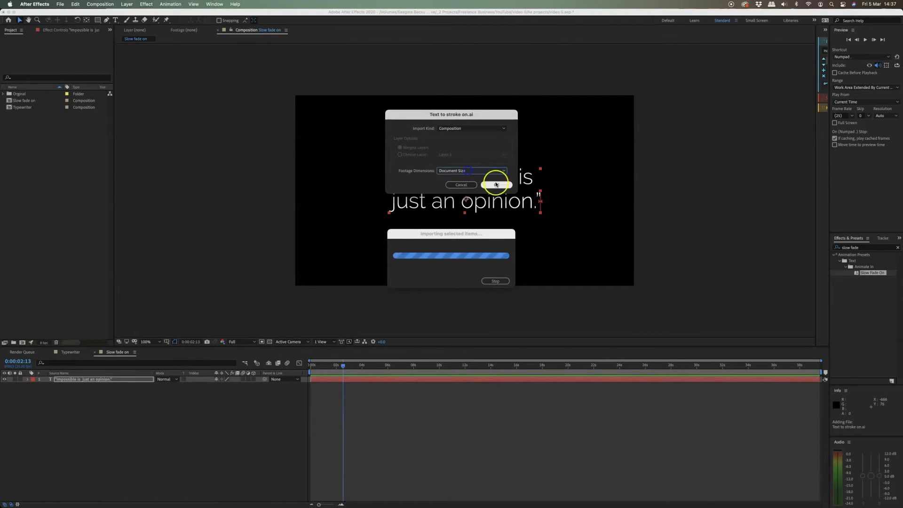
left_click(496, 186)
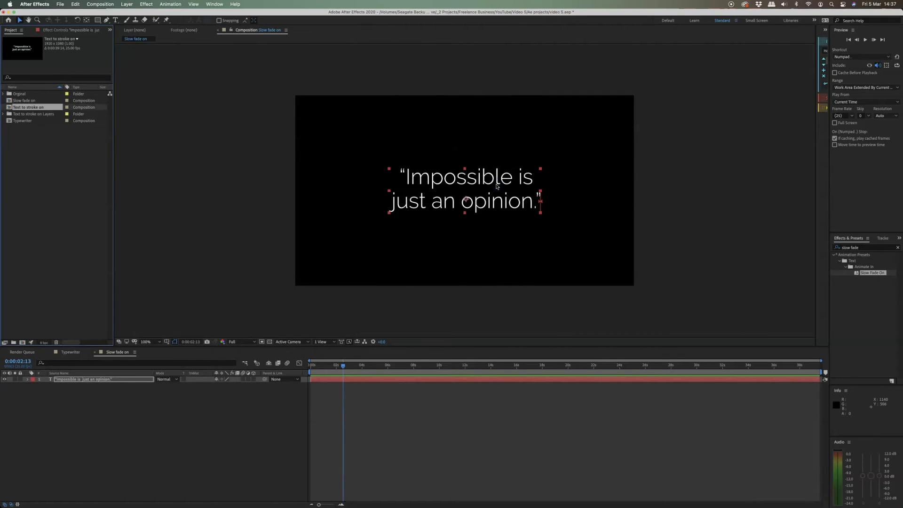
- Open Text to stroke on, select Layer 1, and pen a mask along the opening quote, I and m
double_click(30, 107)
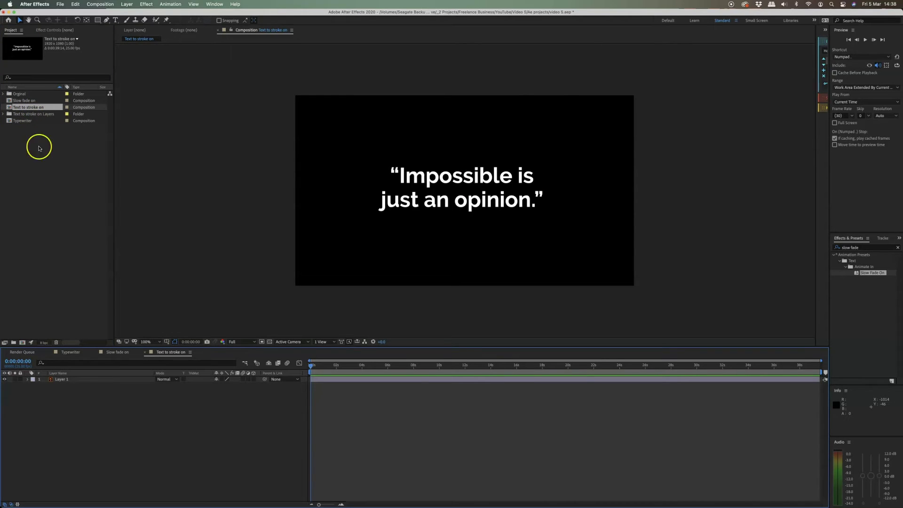
left_click(76, 380)
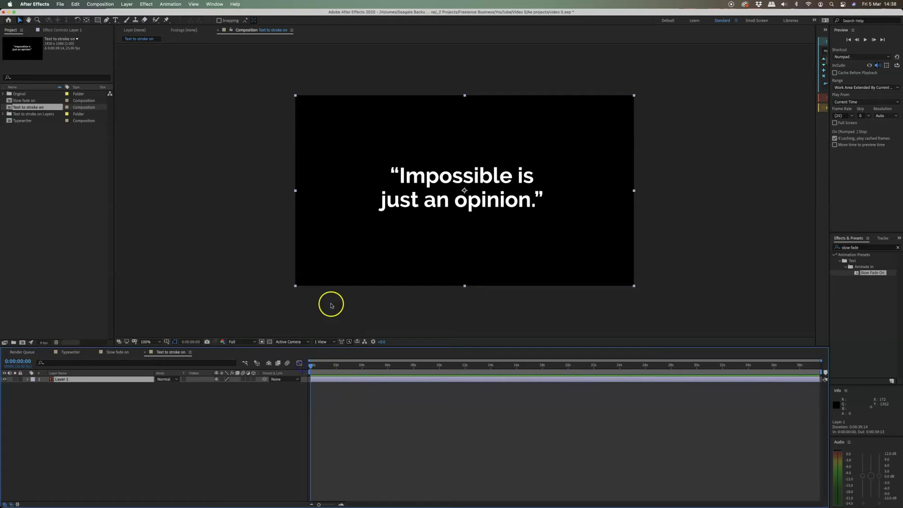
left_click(107, 20)
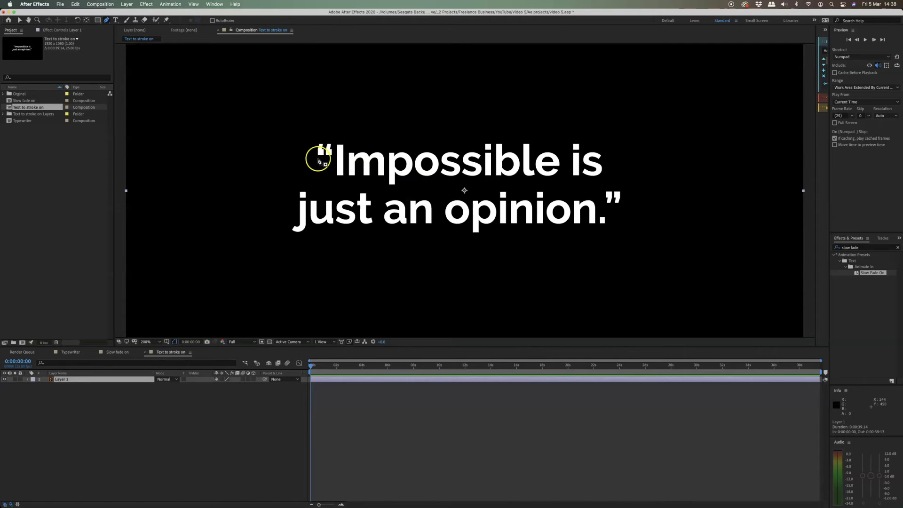
left_click(321, 162)
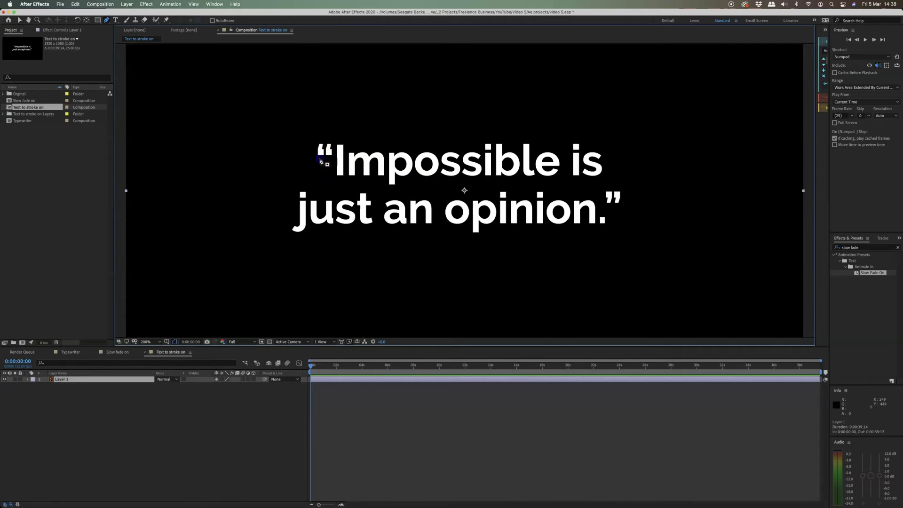
left_click_drag(321, 162, 319, 144)
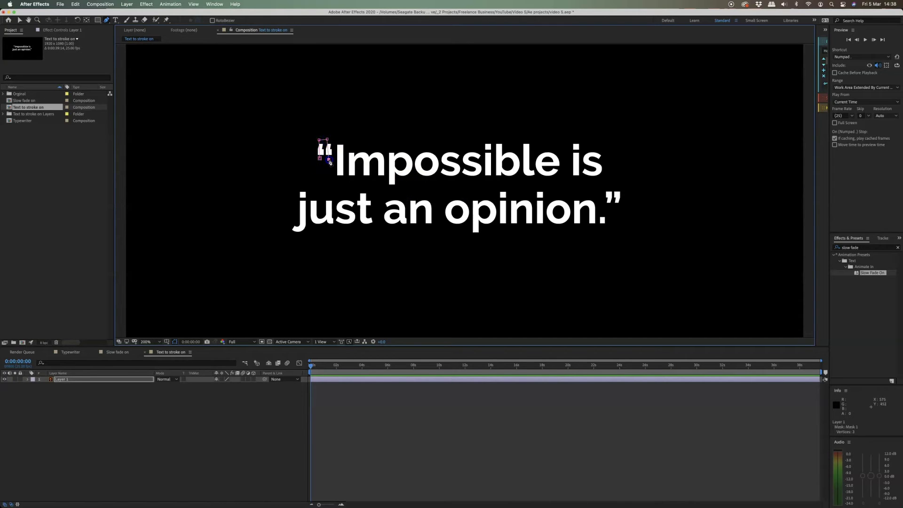
left_click(340, 137)
left_click(342, 186)
left_click(365, 160)
left_click(366, 179)
left_click(382, 160)
left_click(382, 180)
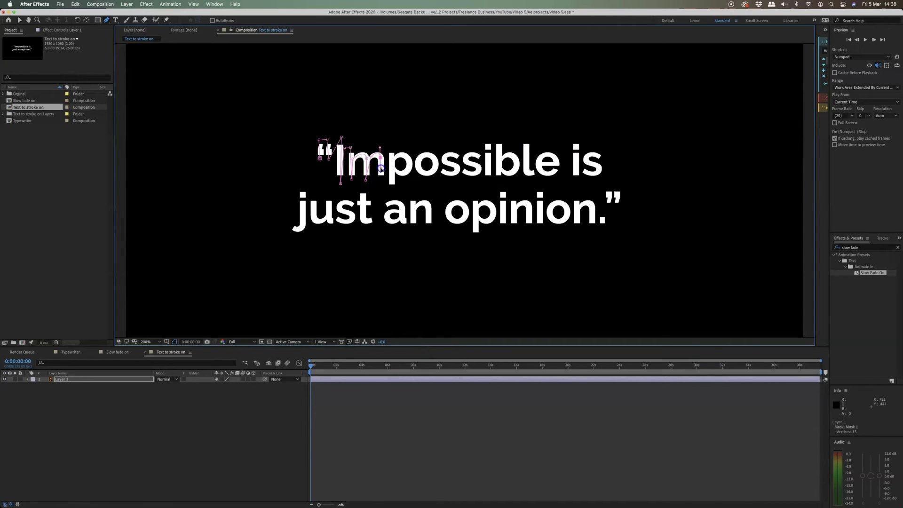
- Continue the mask path through the p and o to the last letter
left_click(393, 148)
left_click(390, 191)
left_click(409, 164)
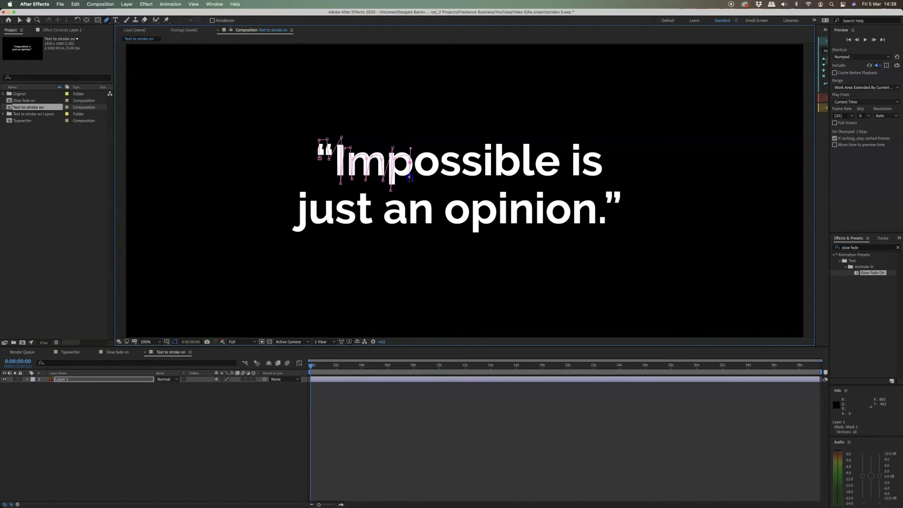
left_click(410, 179)
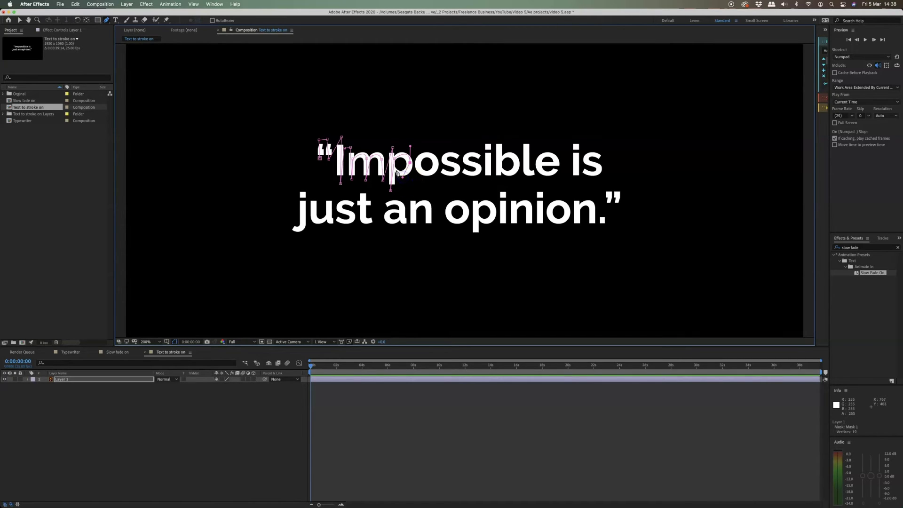
left_click(404, 180)
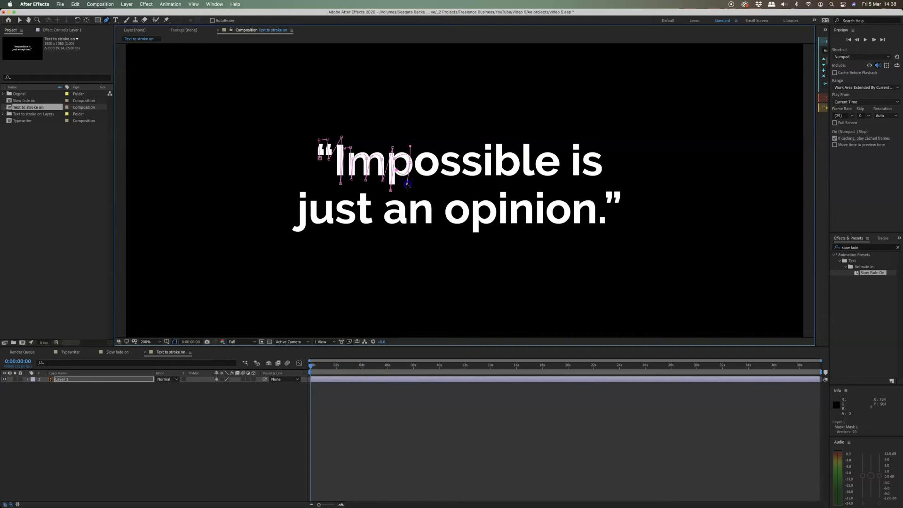
left_click(422, 145)
left_click(426, 173)
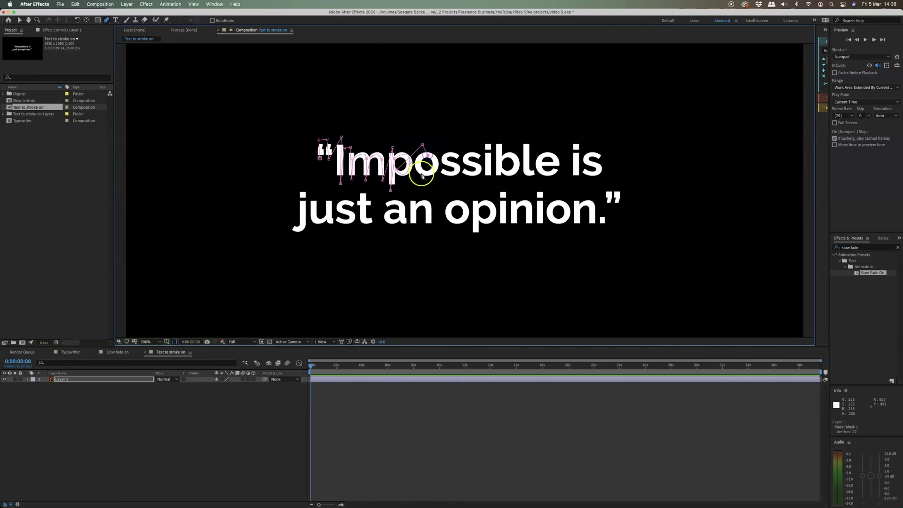
left_click(441, 183)
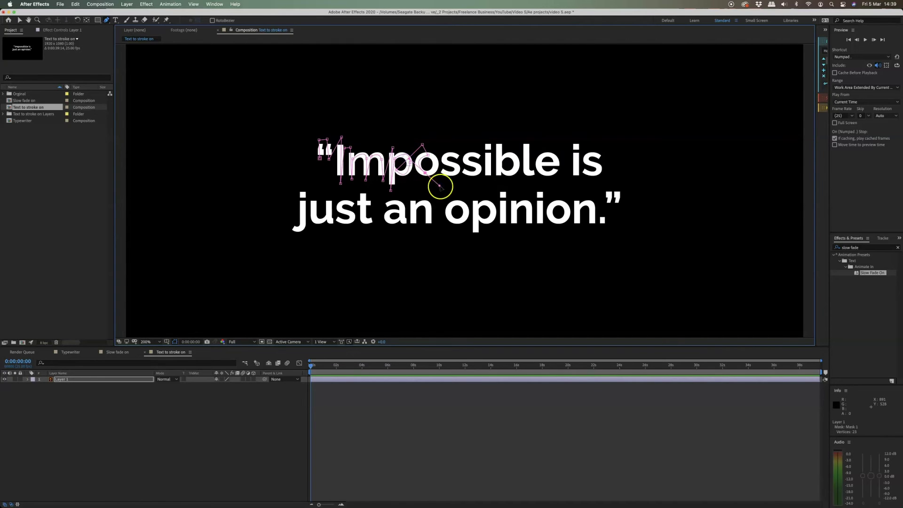
left_click(434, 156)
left_click_drag(468, 140, 463, 157)
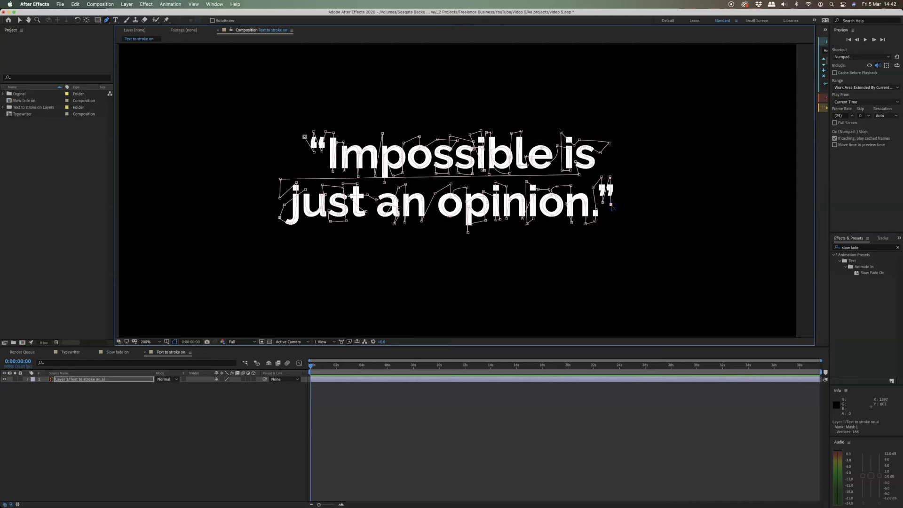
- Apply the Stroke effect to the quote layer and confirm it follows Mask 1
left_click(868, 248)
type("str")
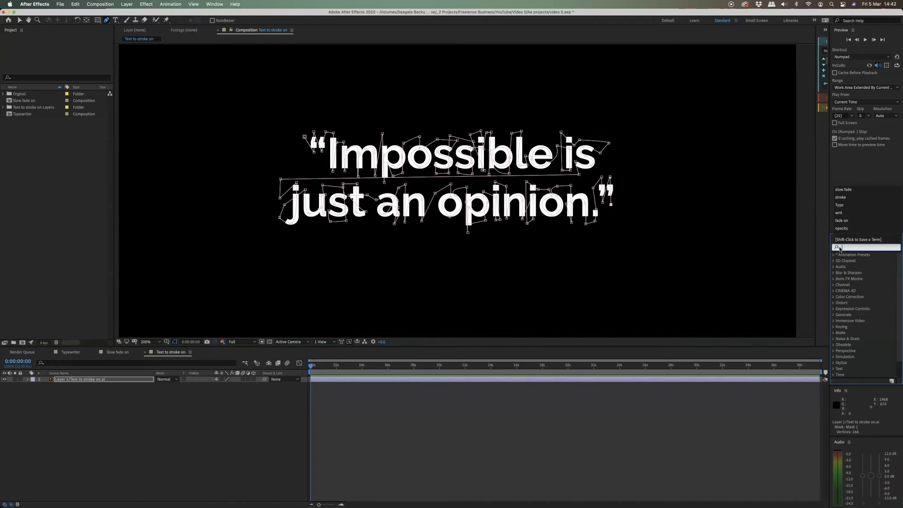
type("oke")
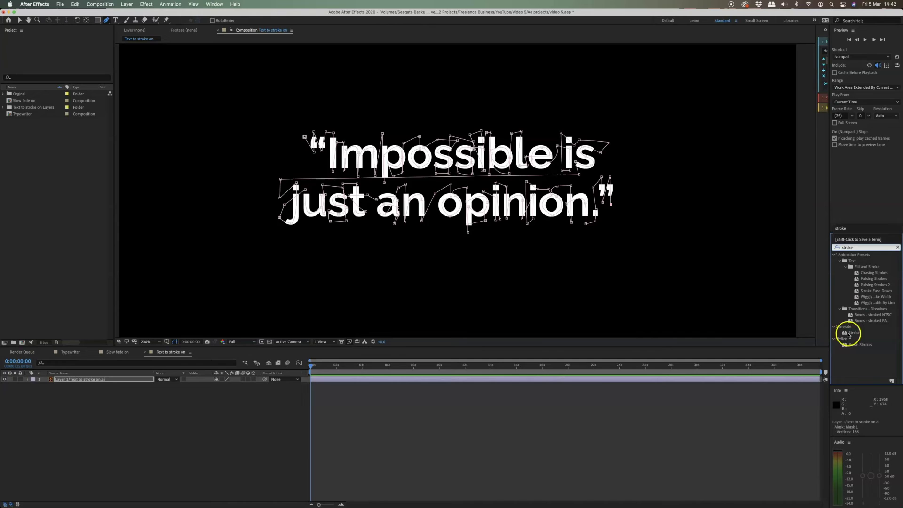
mouse_move(849, 334)
left_mouse_down()
mouse_move(758, 357)
mouse_move(739, 380)
left_mouse_up()
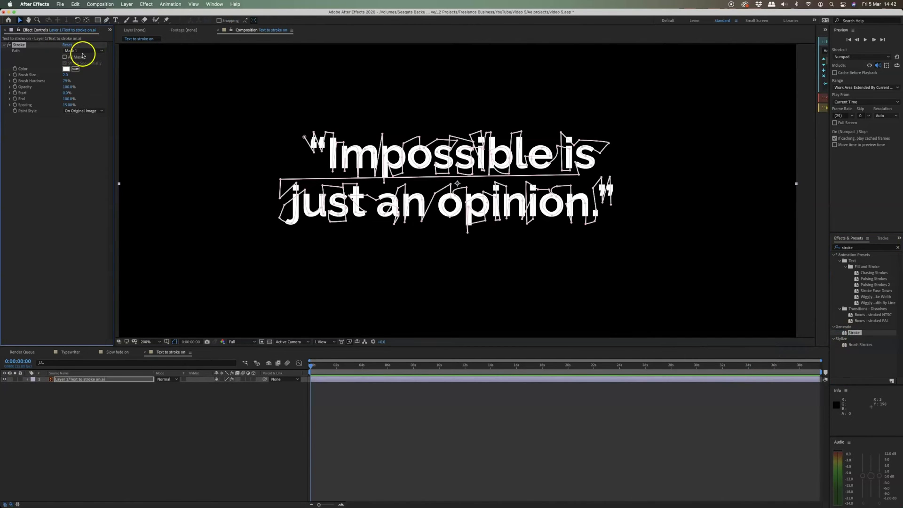
left_click(83, 52)
left_click(80, 70)
left_click(100, 51)
- Set the Stroke brush size to 15.5 and Paint Style to Reveal Original Image
left_click_drag(66, 76, 113, 74)
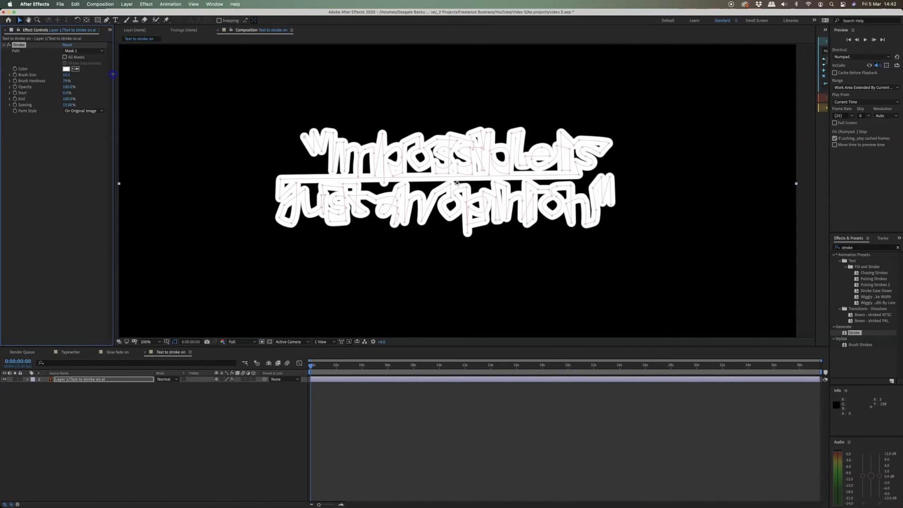
left_click(100, 112)
left_click(98, 135)
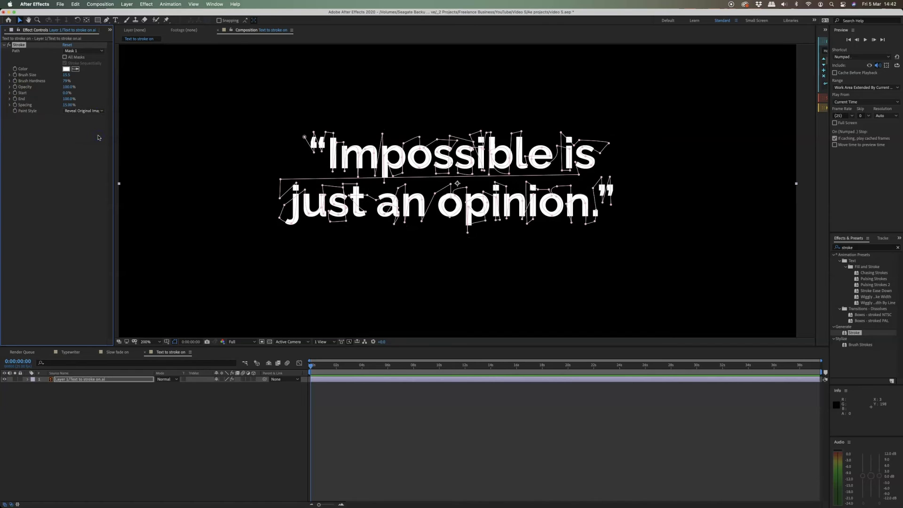
- Keyframe the Stroke's End at 100% near 5 seconds and 0% at the start
left_click_drag(310, 366, 385, 367)
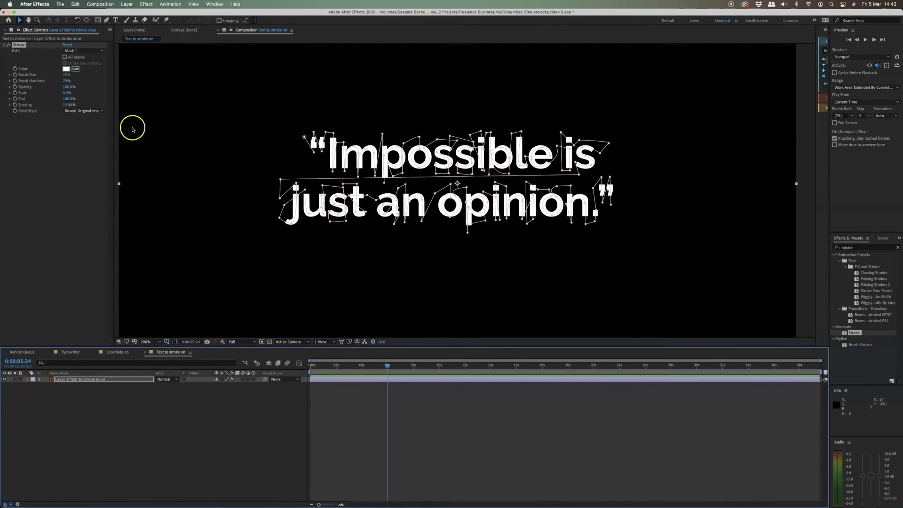
left_click(14, 100)
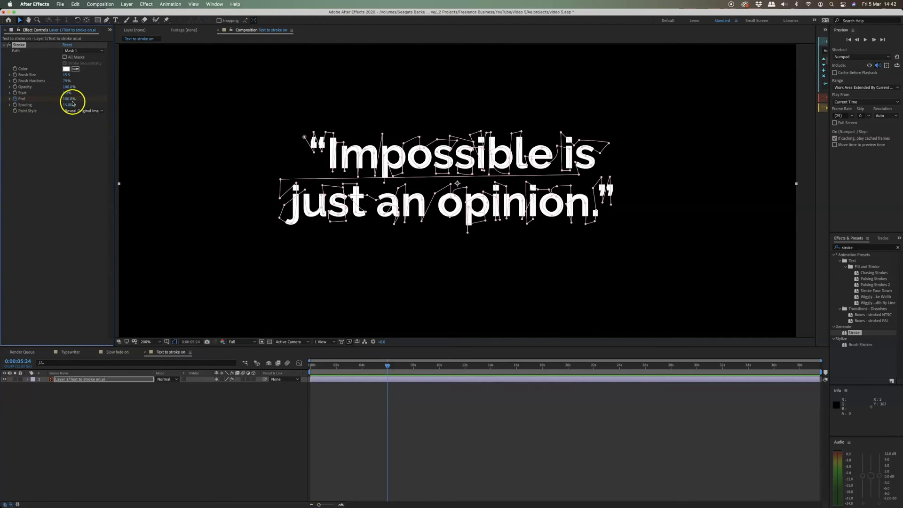
left_click_drag(341, 366, 324, 367)
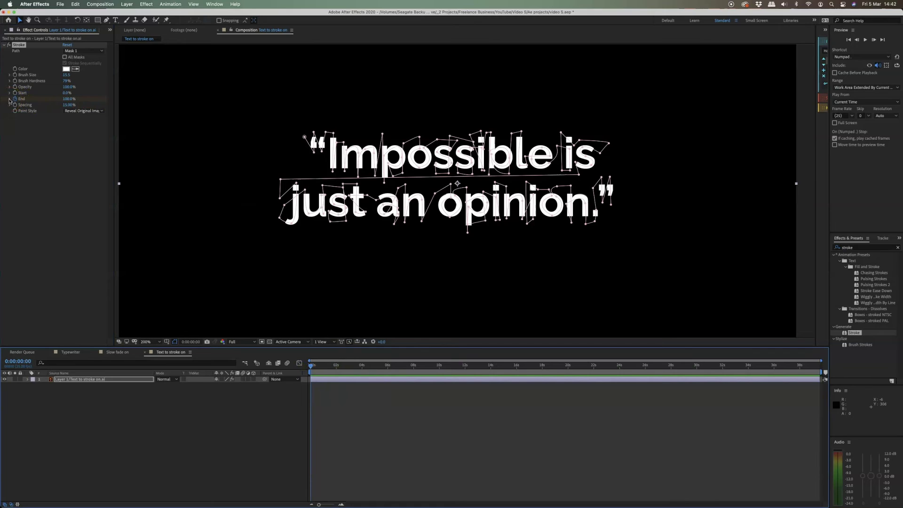
left_click_drag(67, 99, 15, 99)
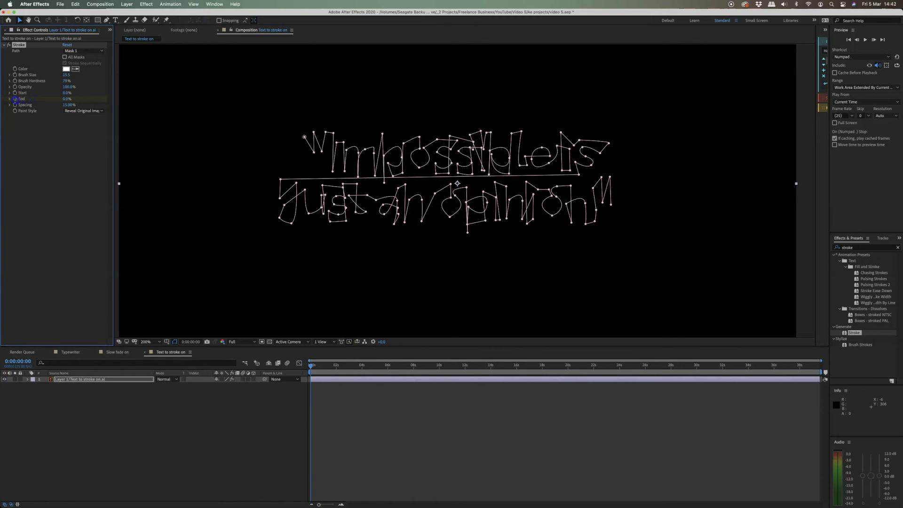
left_click(28, 379)
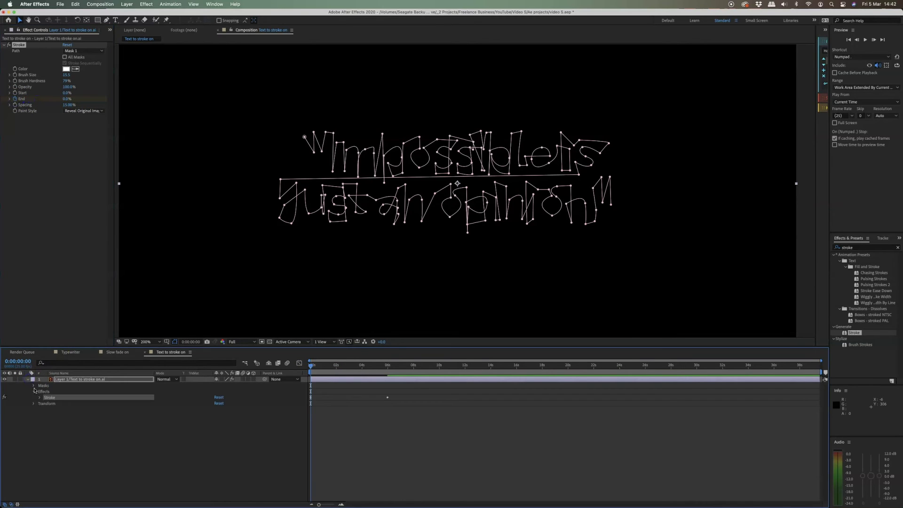
left_click(39, 398)
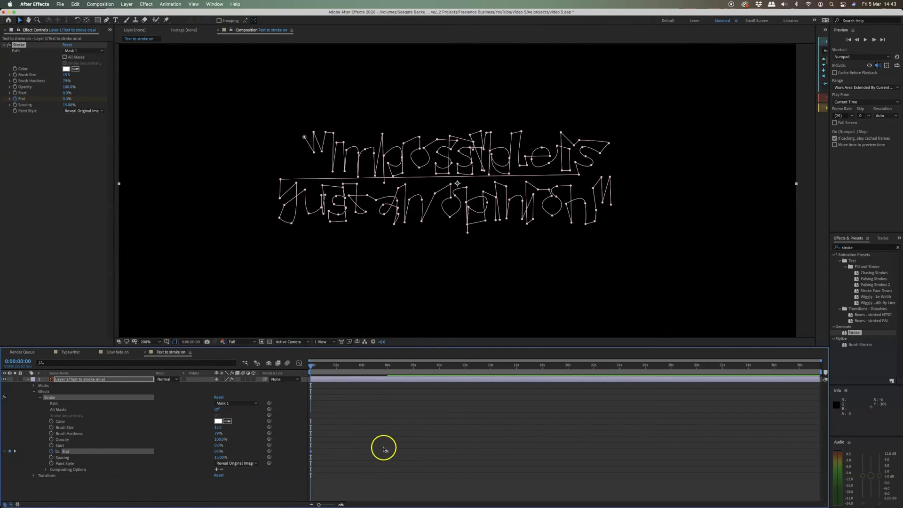
left_click(370, 400)
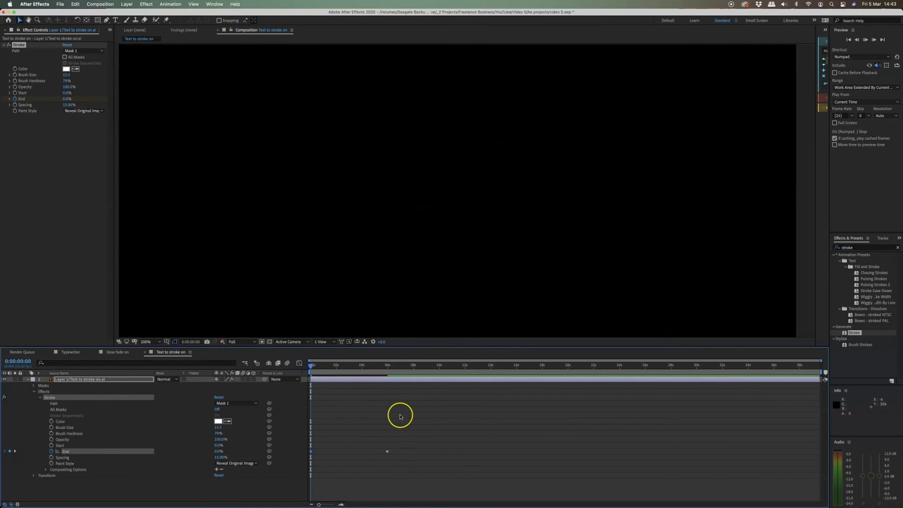
key("space")
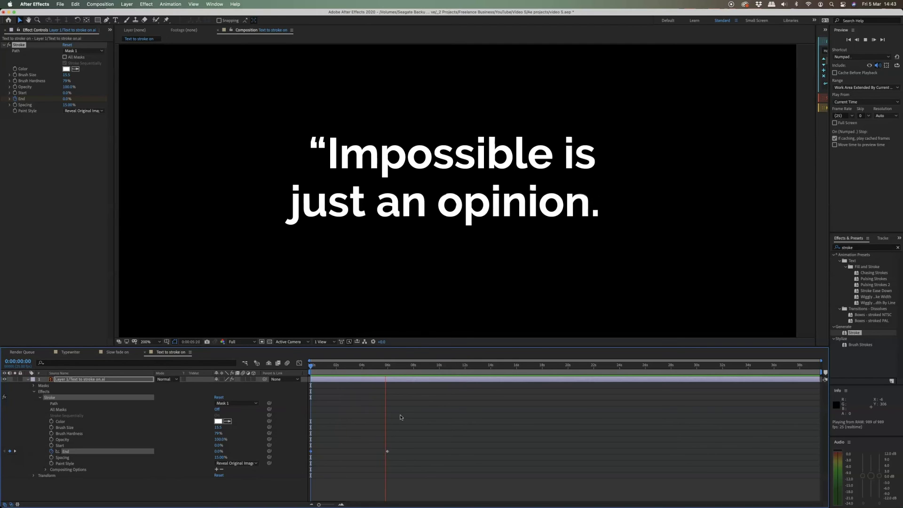
left_click(400, 393)
left_click_drag(388, 365, 311, 367)
left_click(419, 425)
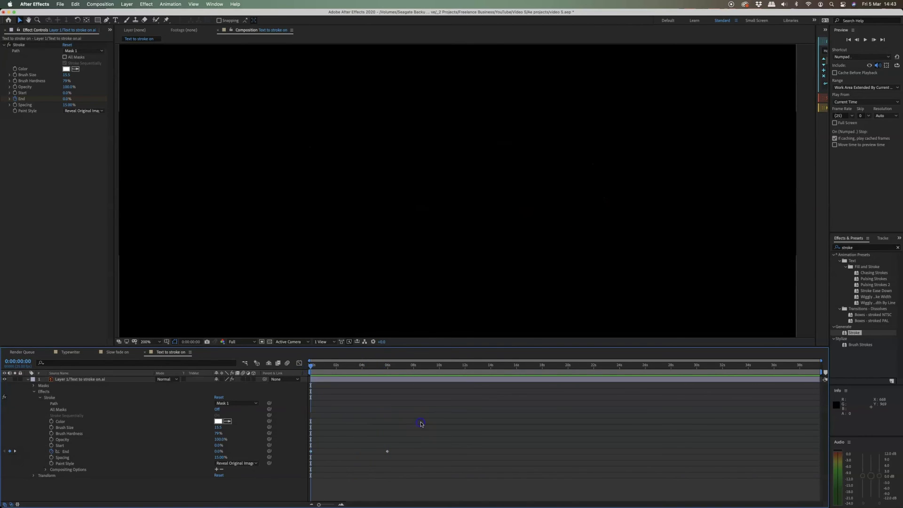
key("space")
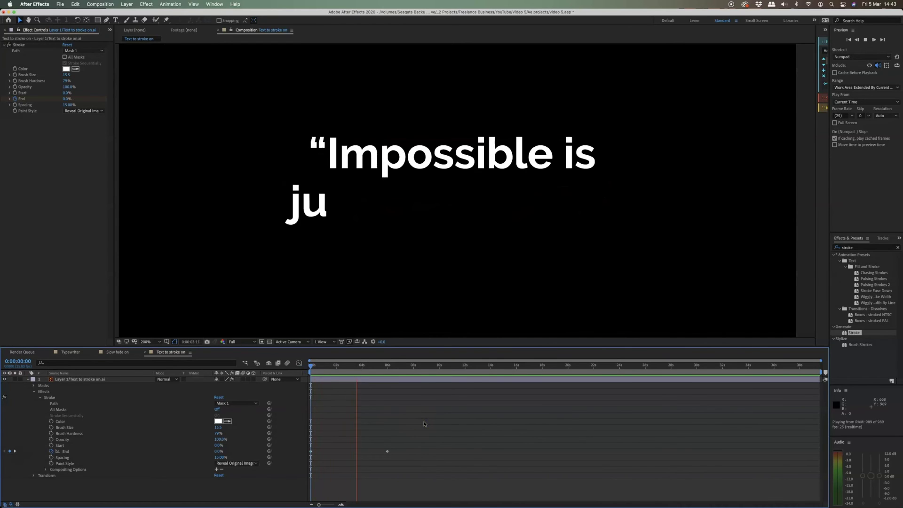
left_click(356, 366)
left_click_drag(356, 367, 334, 372)
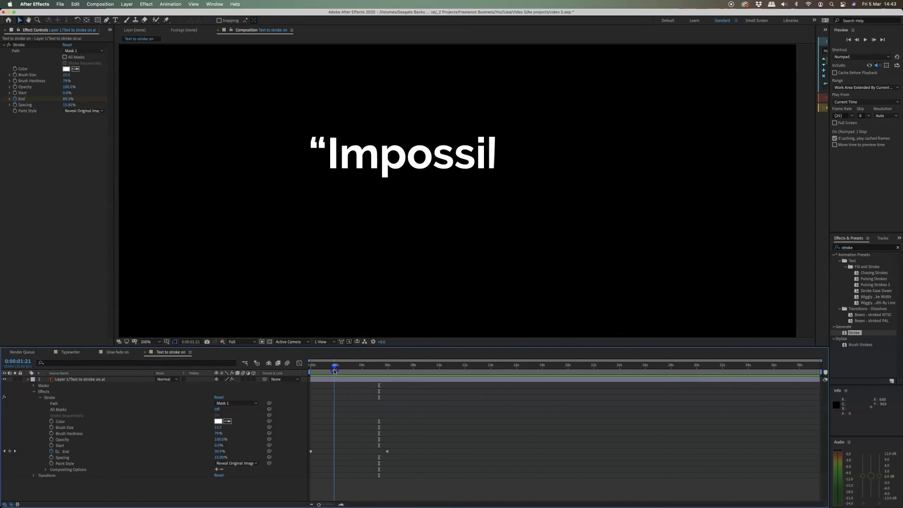
- Zoom into the quote layer and nudge the mask vertex beside the letter 'l' outward
left_click(336, 380)
key("period")
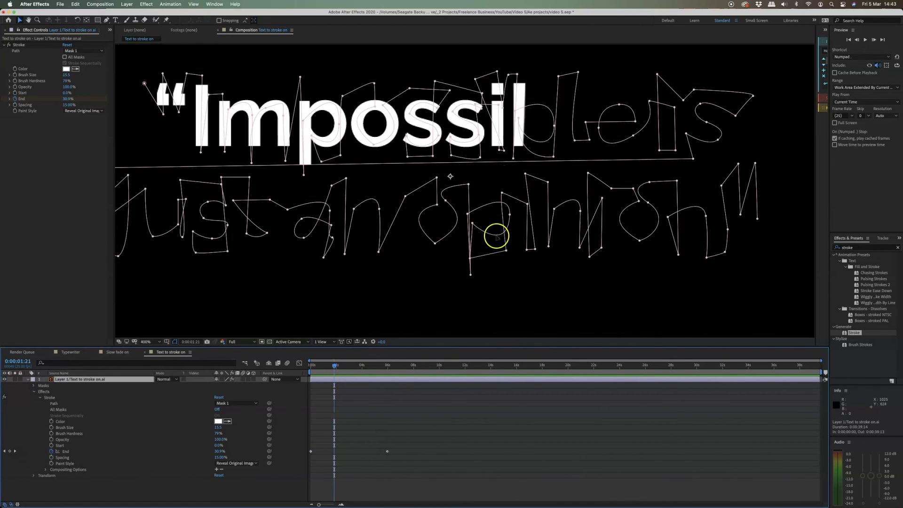
left_click_drag(512, 159, 517, 159)
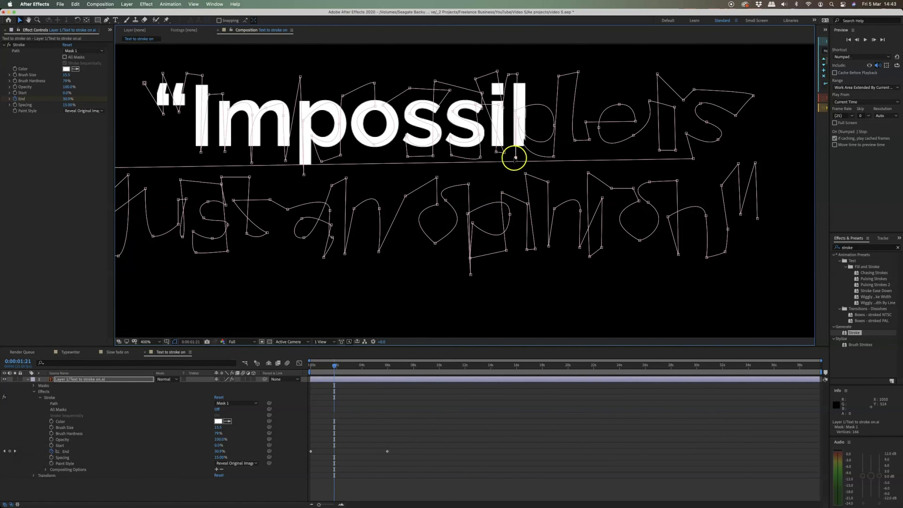
left_click_drag(515, 158, 514, 159)
- Preview the corrected write-on, zoom back out, recentre the quote, and preview again from the start
left_click_drag(335, 366, 310, 365)
key("space")
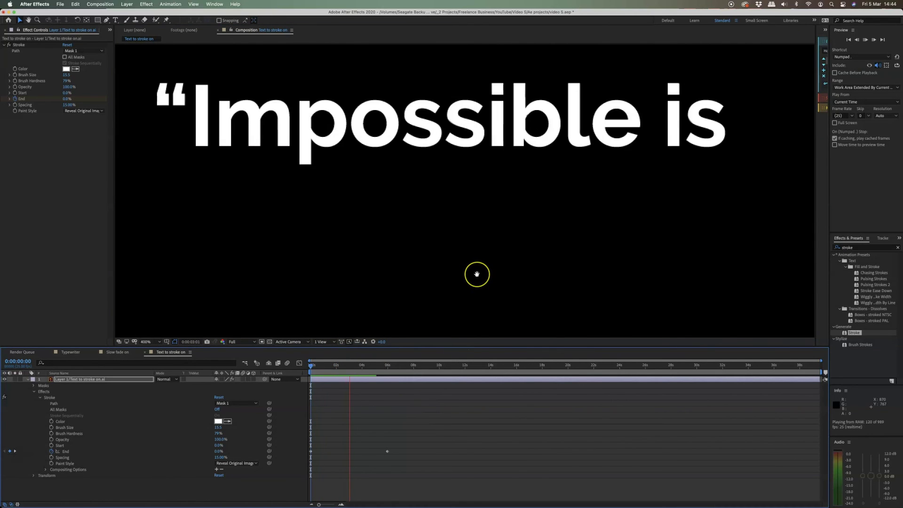
key("space")
key("comma")
left_click_drag(473, 279, 472, 253)
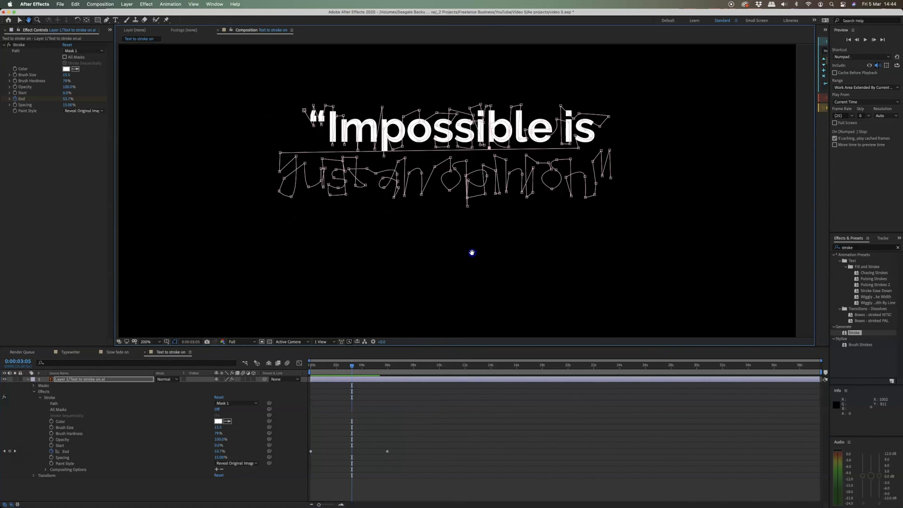
left_click_drag(333, 366, 311, 367)
key("space")
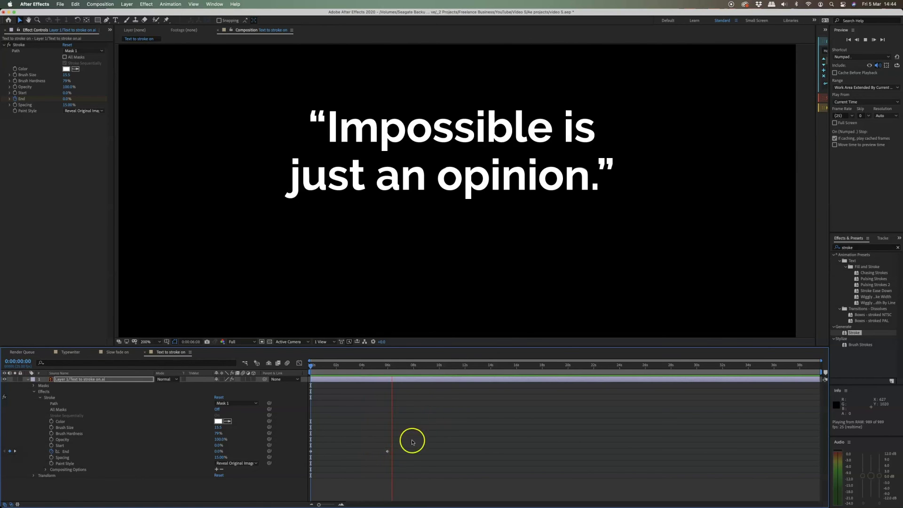
- Move the stroke End's 100% keyframe earlier to about 0:00:02:22 and preview the faster write-on
left_click_drag(387, 451, 360, 455)
left_click(337, 365)
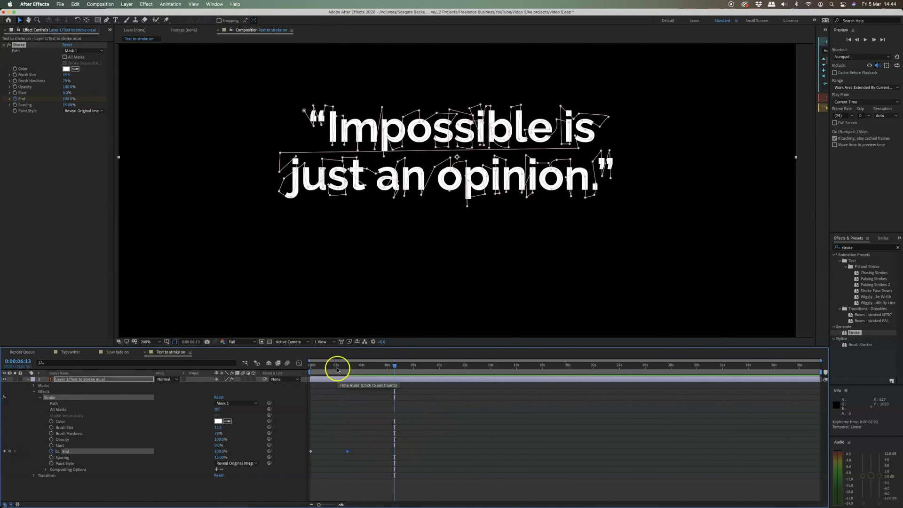
key("space")
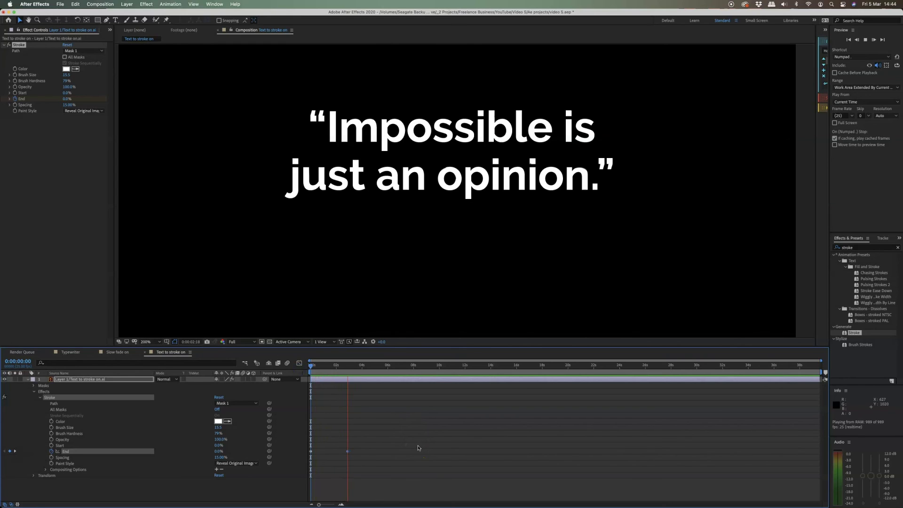
left_click(349, 371)
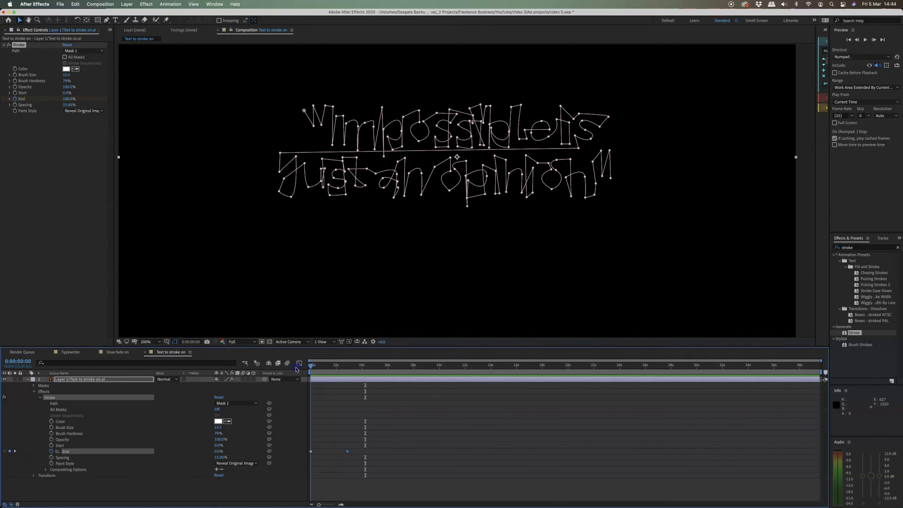
key("space")
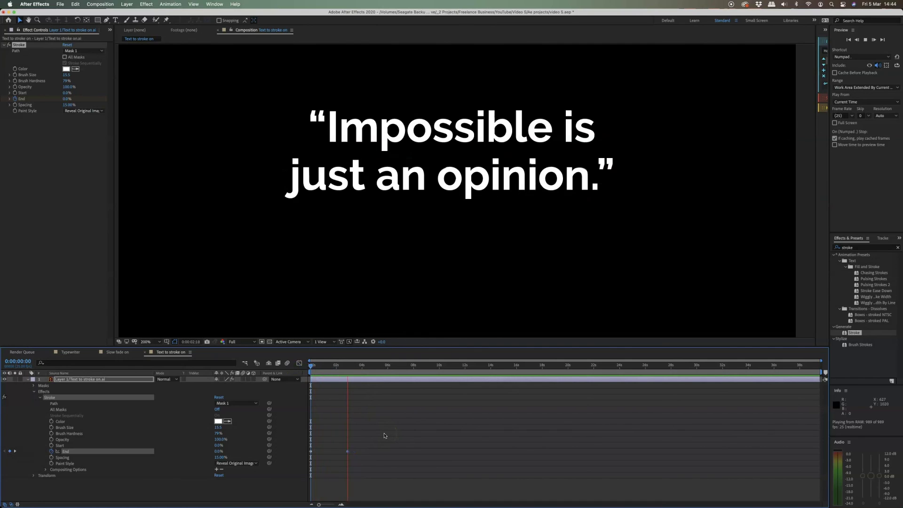
left_click(359, 369)
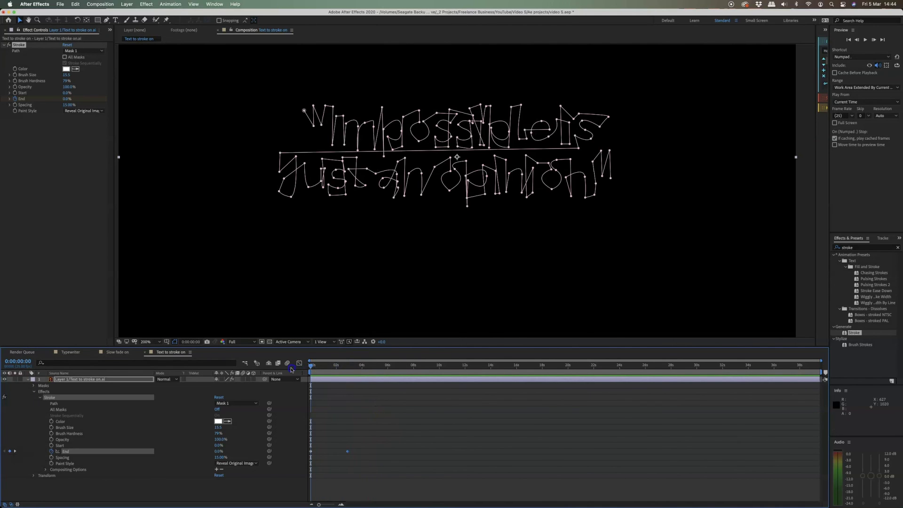